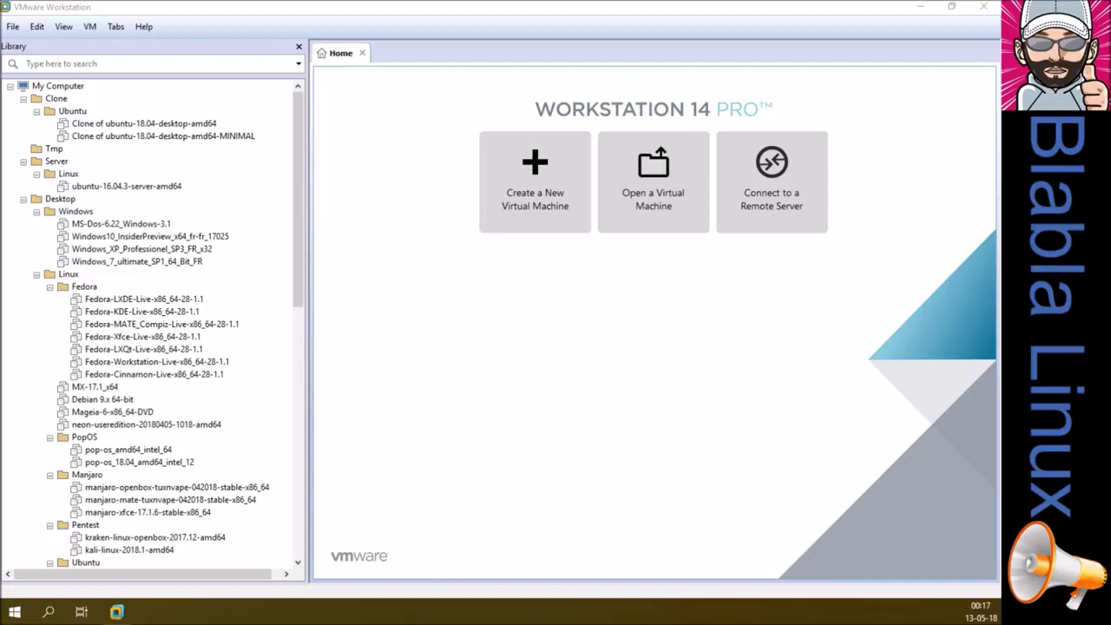
Power on the Ubuntu 18.04 desktop clone from the VMware Library.
left_click(113, 126)
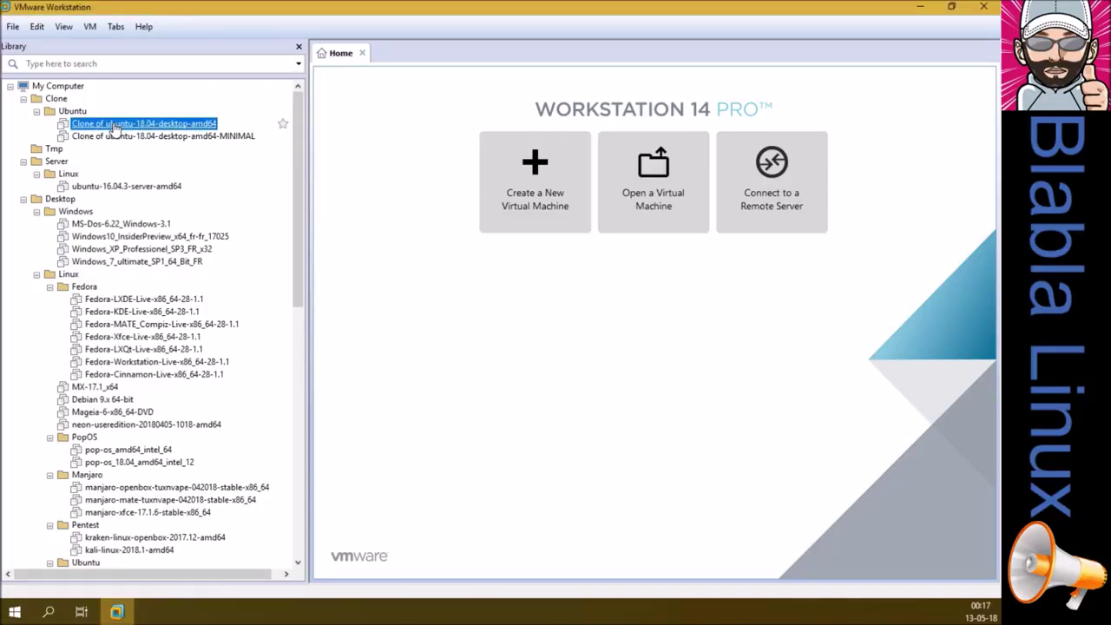
double_click(113, 126)
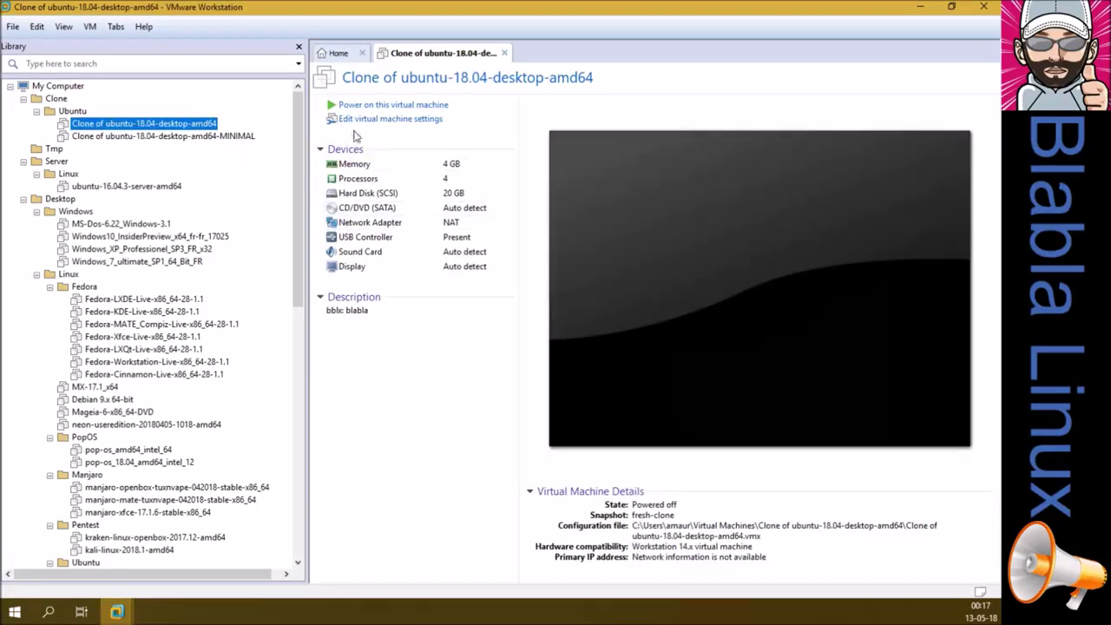
left_click(368, 106)
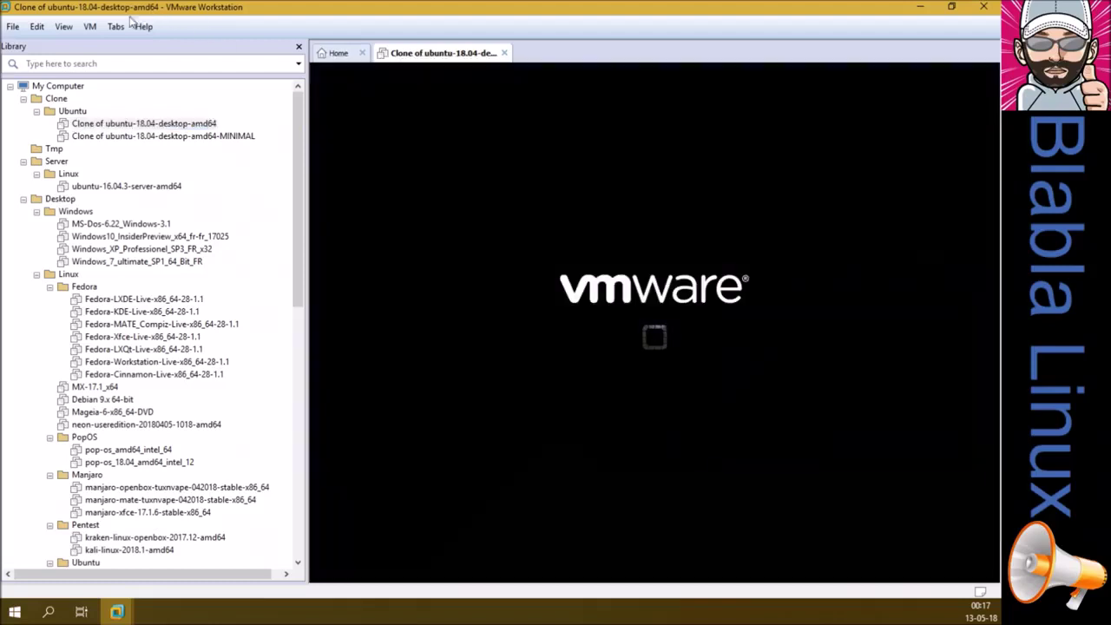
Switch the virtual machine to full screen and exclusive mode.
left_click(65, 27)
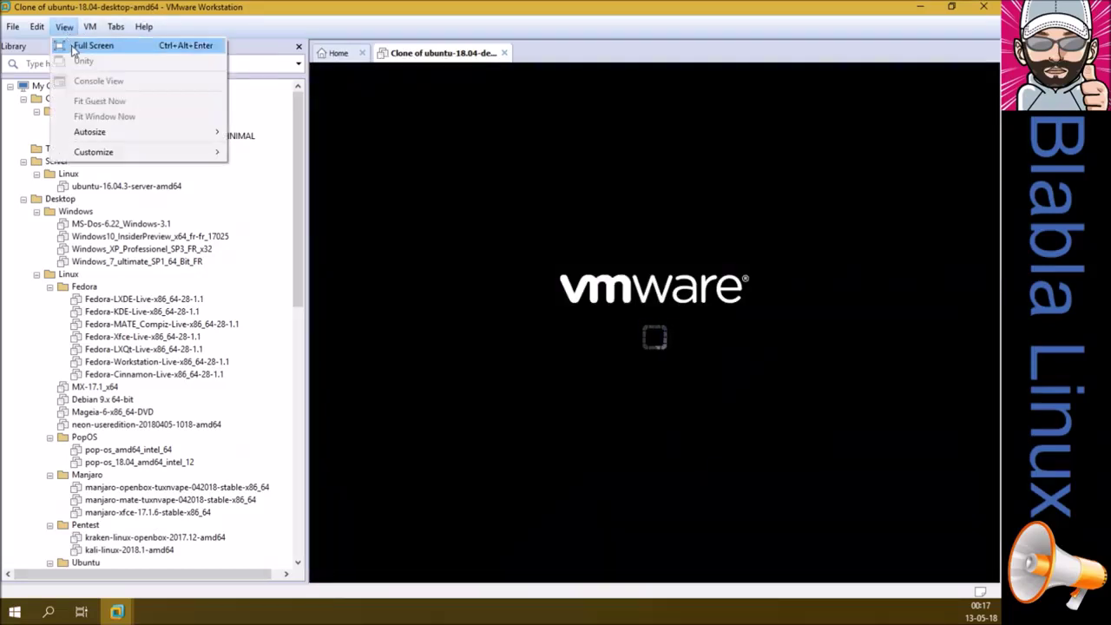
left_click(71, 45)
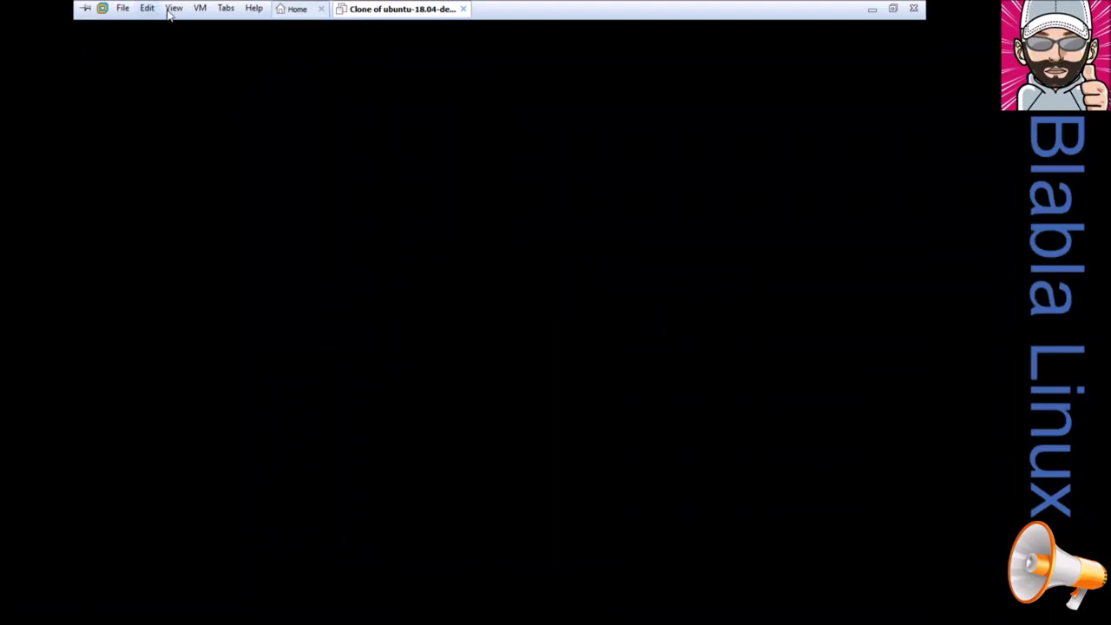
left_click(174, 8)
left_click(191, 47)
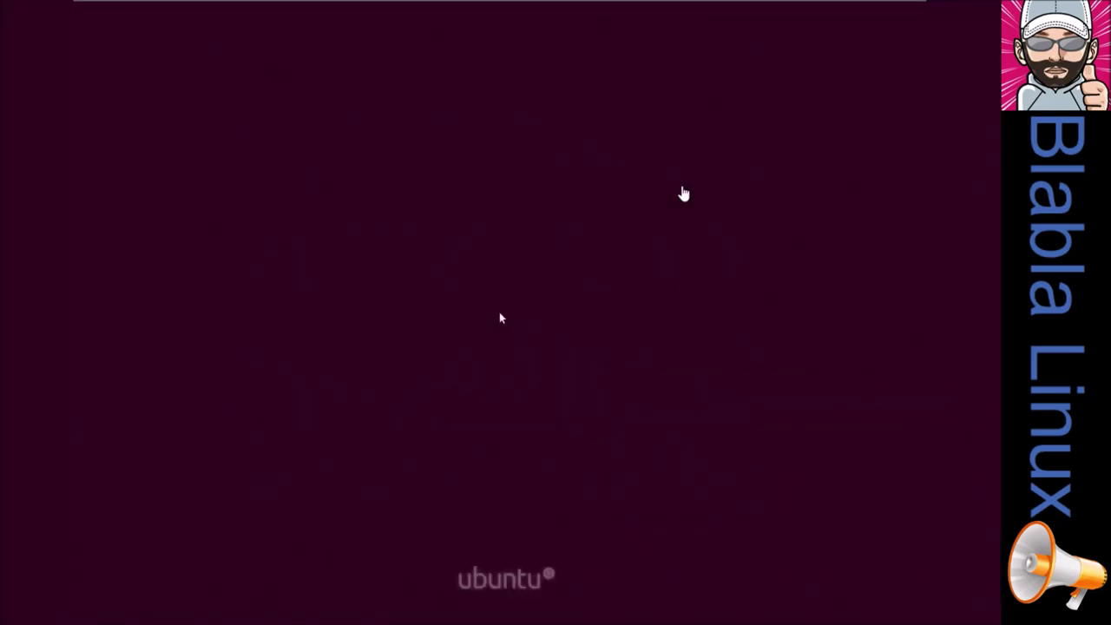
Make the guest fill the screen and log in with the user's password.
mouse_move(217, 4)
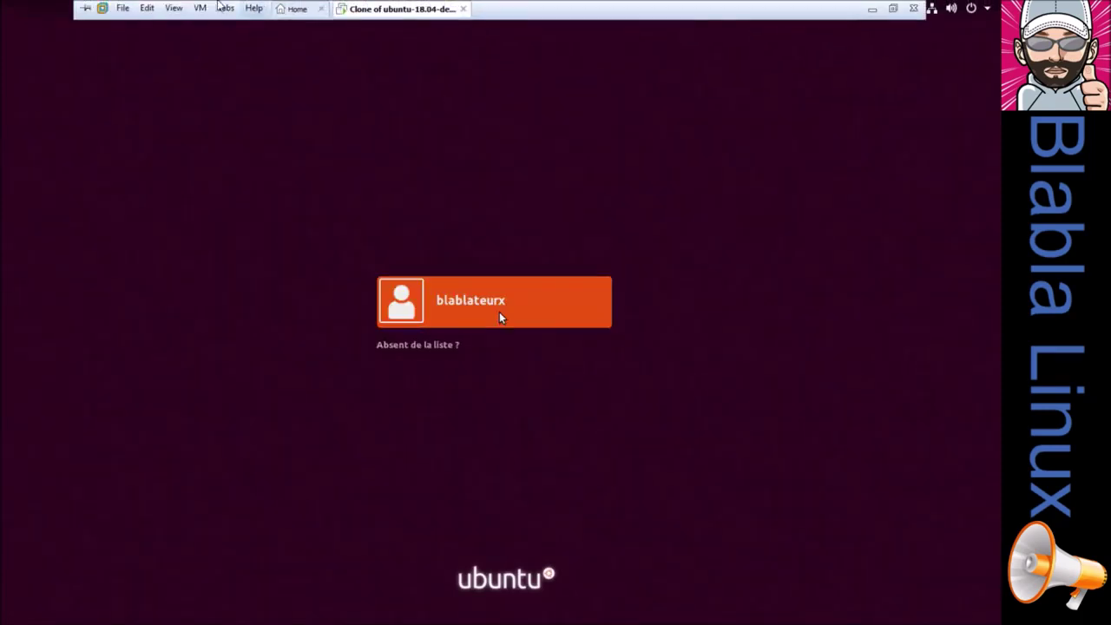
left_click(176, 8)
left_click(187, 43)
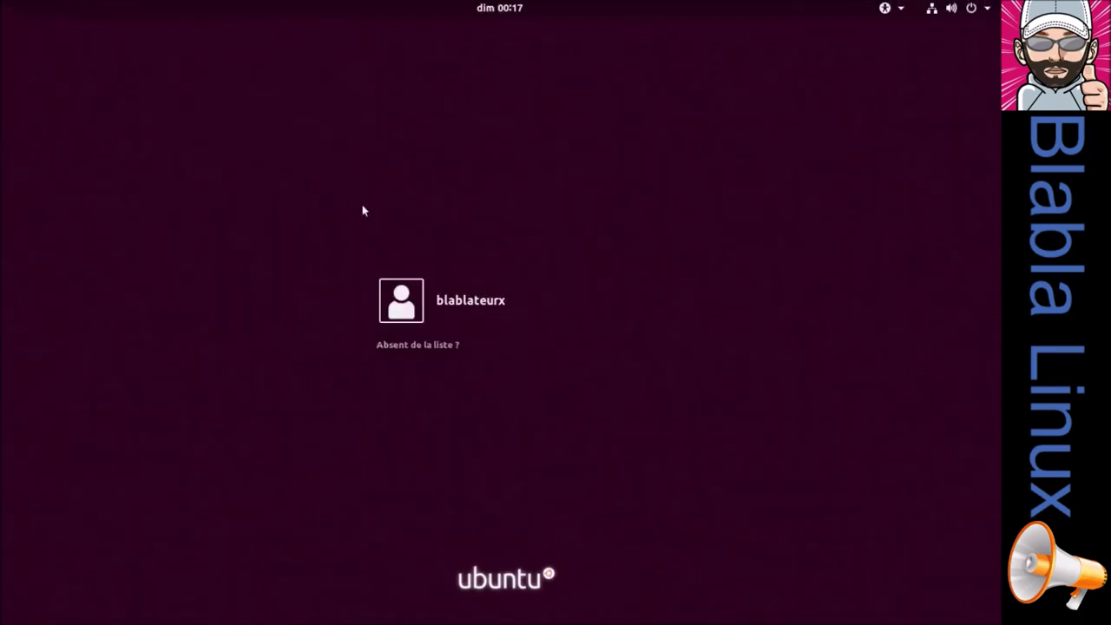
left_click(499, 300)
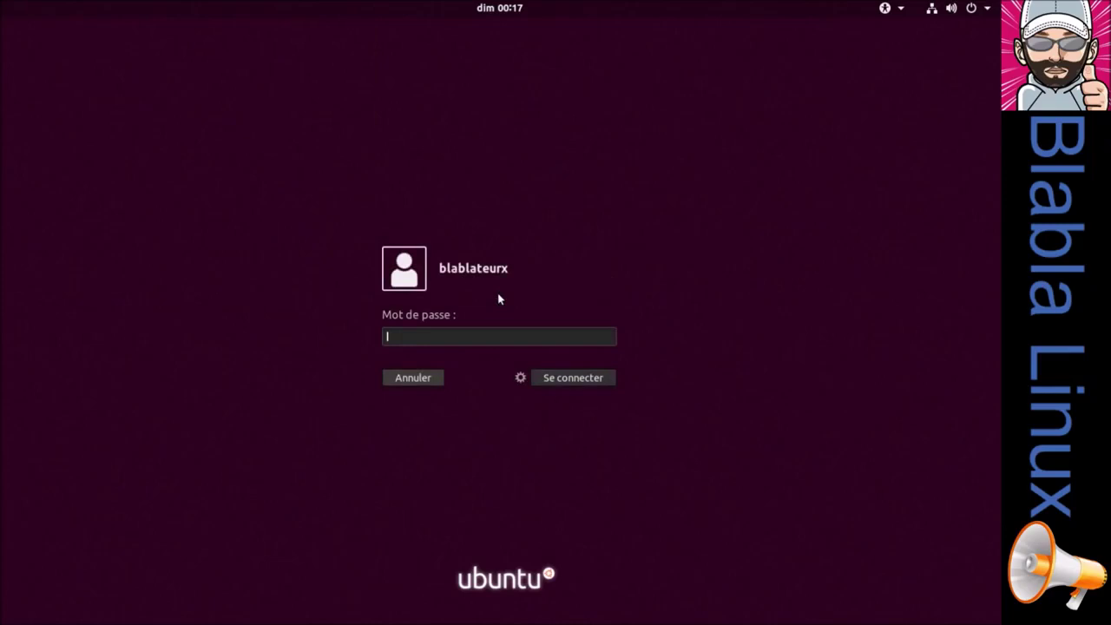
type("******")
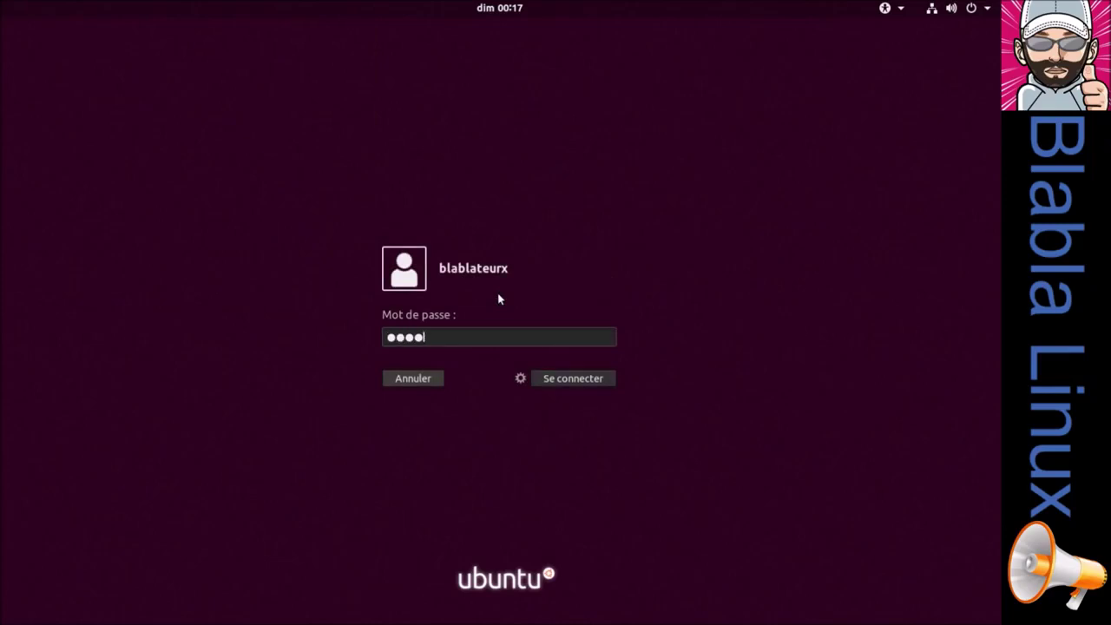
key("Return")
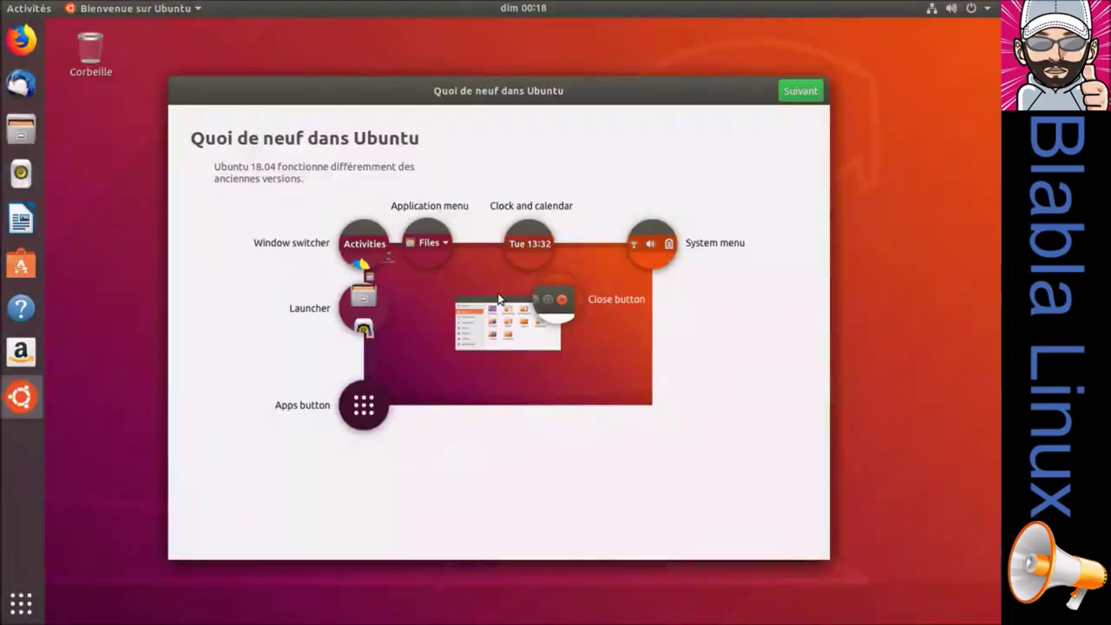
Click Suivant through the welcome pages, finish with Terminé, and bring up the system menu.
left_click(788, 92)
left_click(788, 93)
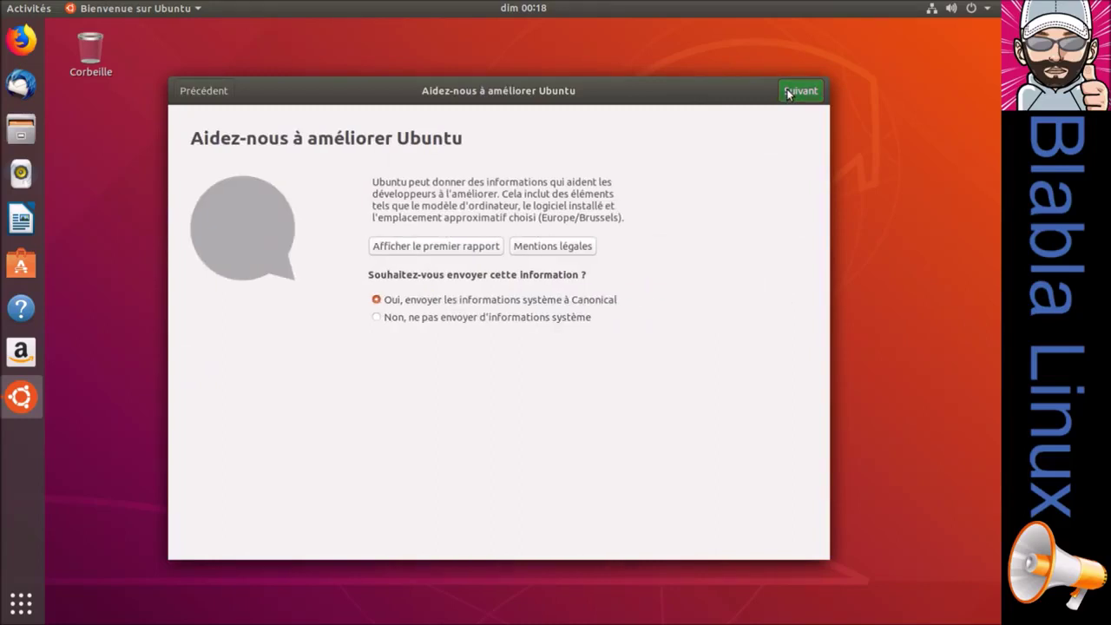
left_click(789, 92)
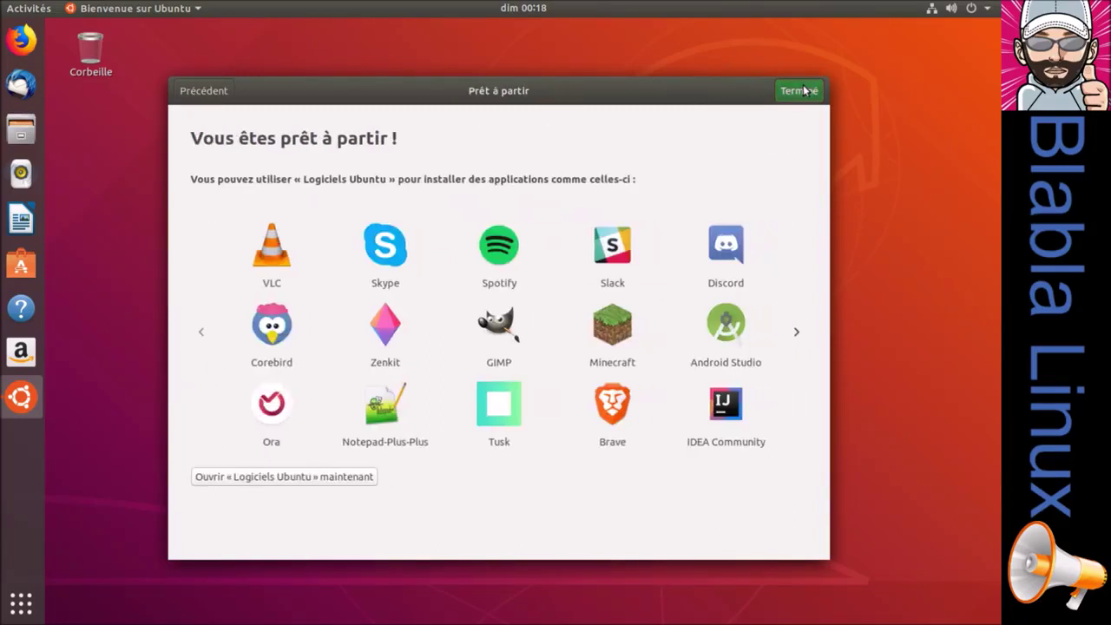
left_click(804, 90)
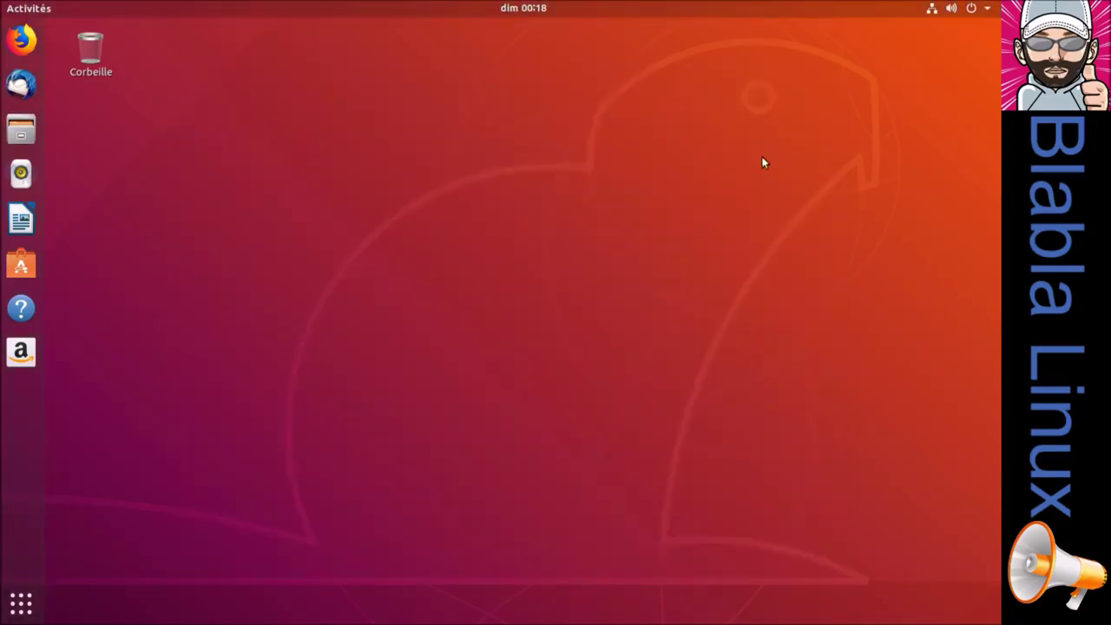
left_click(987, 10)
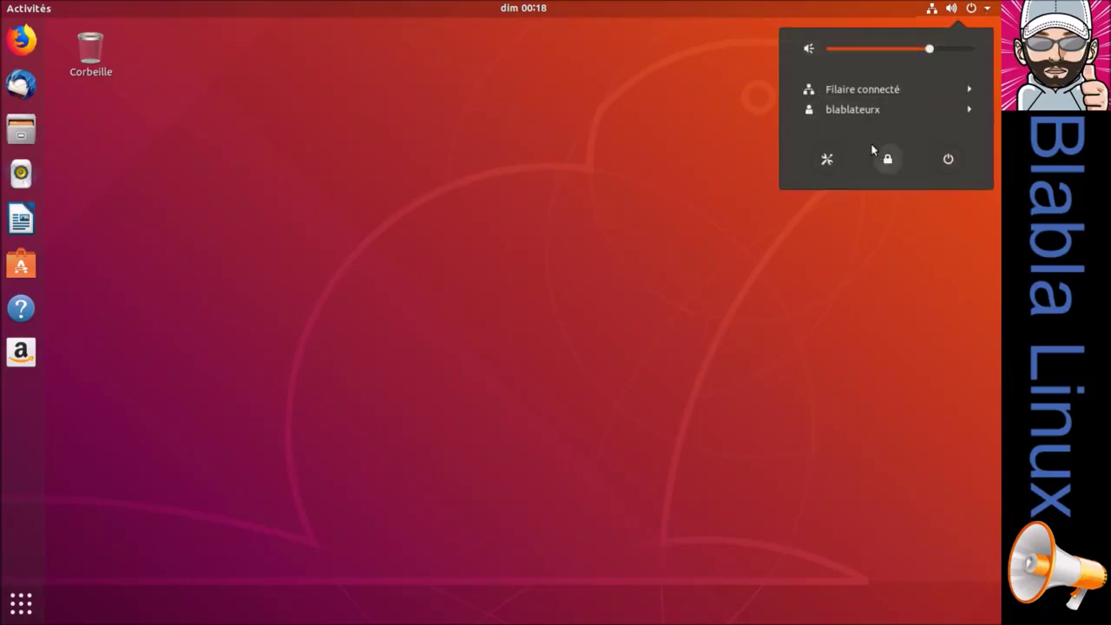
Open Settings on Comptes en ligne and expand the full provider list with ⋮.
left_click(829, 158)
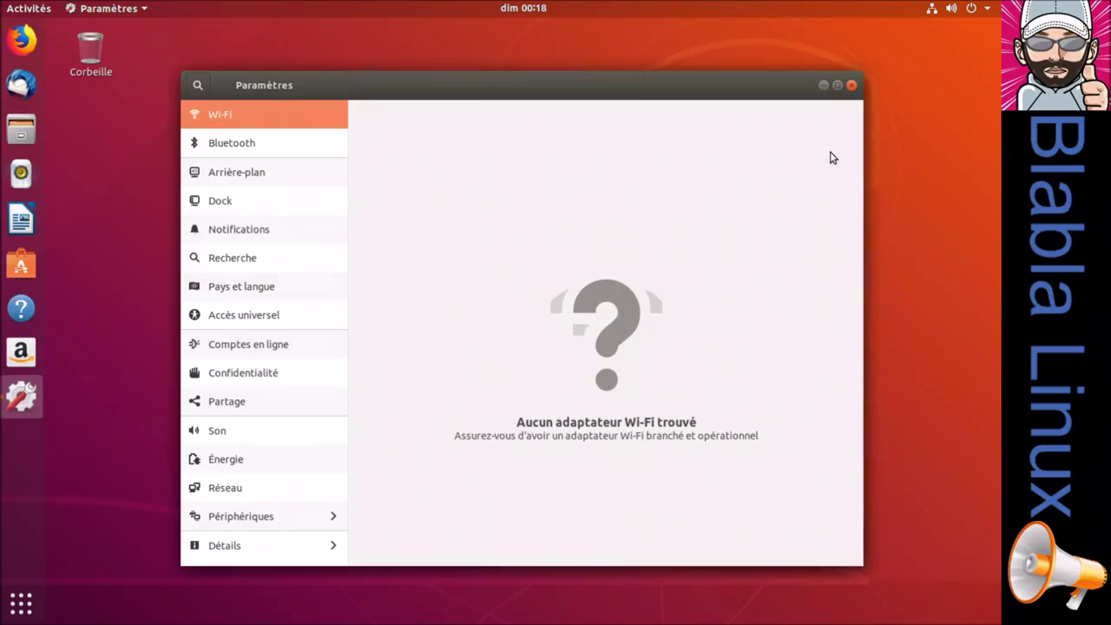
left_click(264, 344)
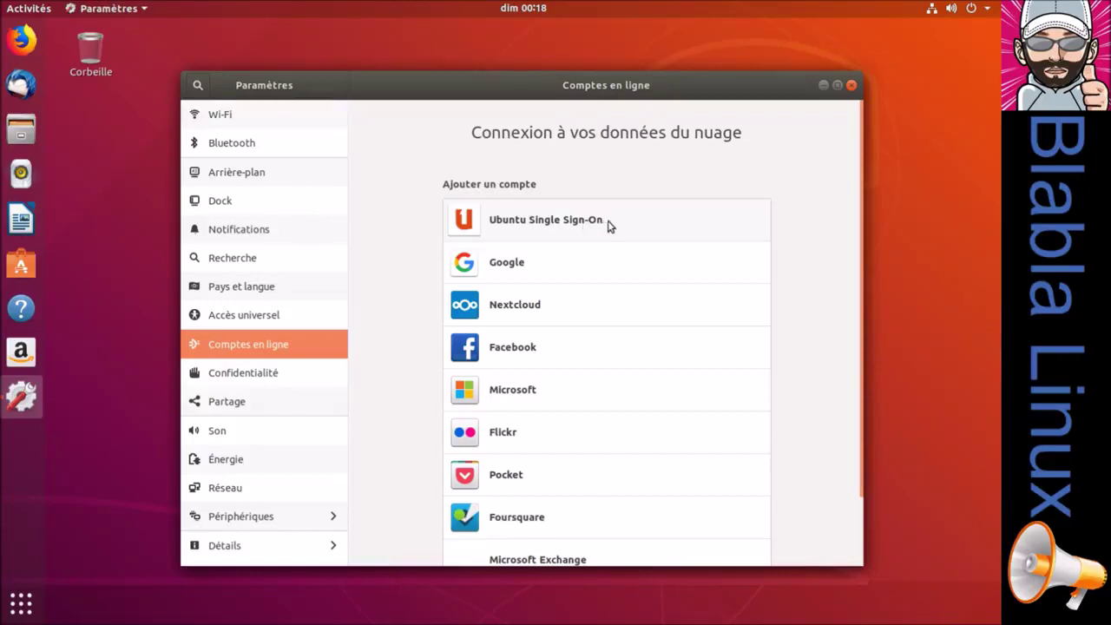
left_click_drag(512, 87, 503, 73)
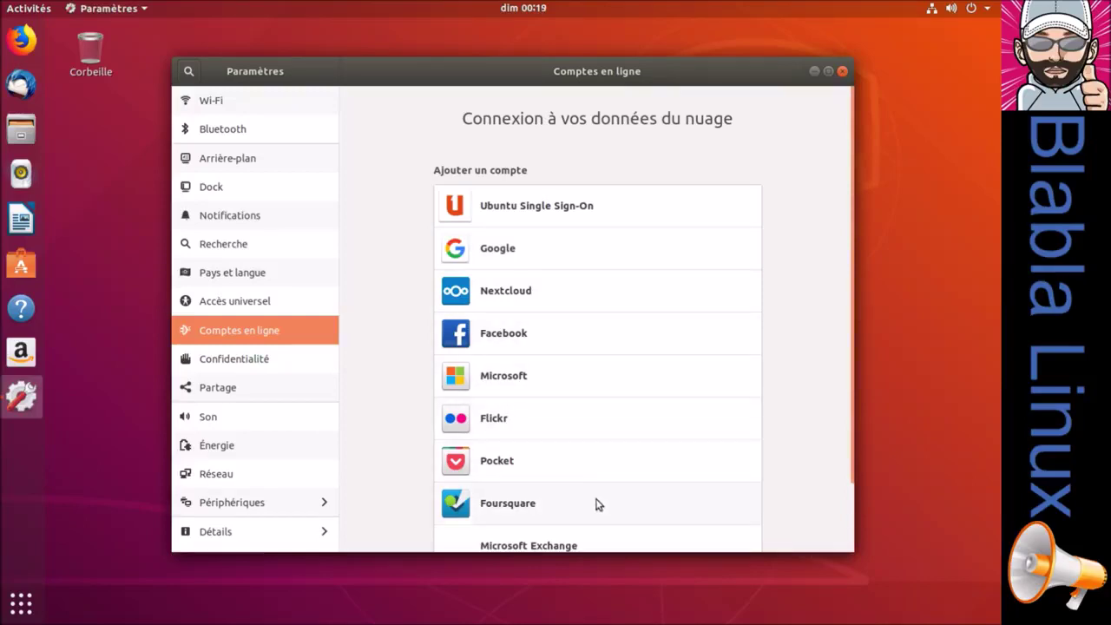
scroll(578, 539, "down", 2)
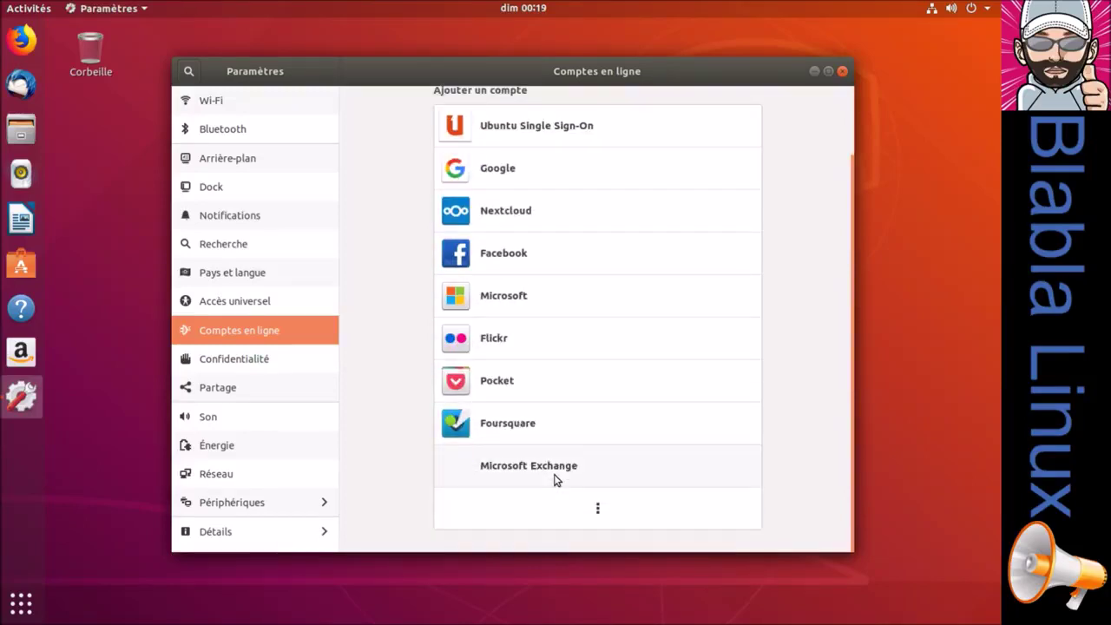
left_click(606, 510)
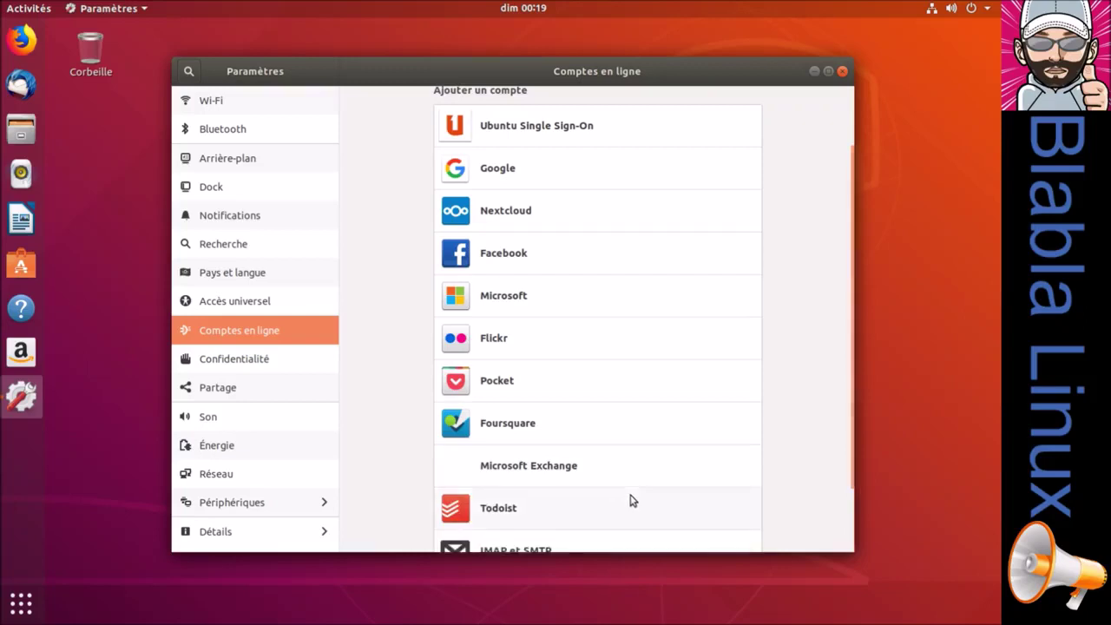
scroll(631, 501, "down", 2)
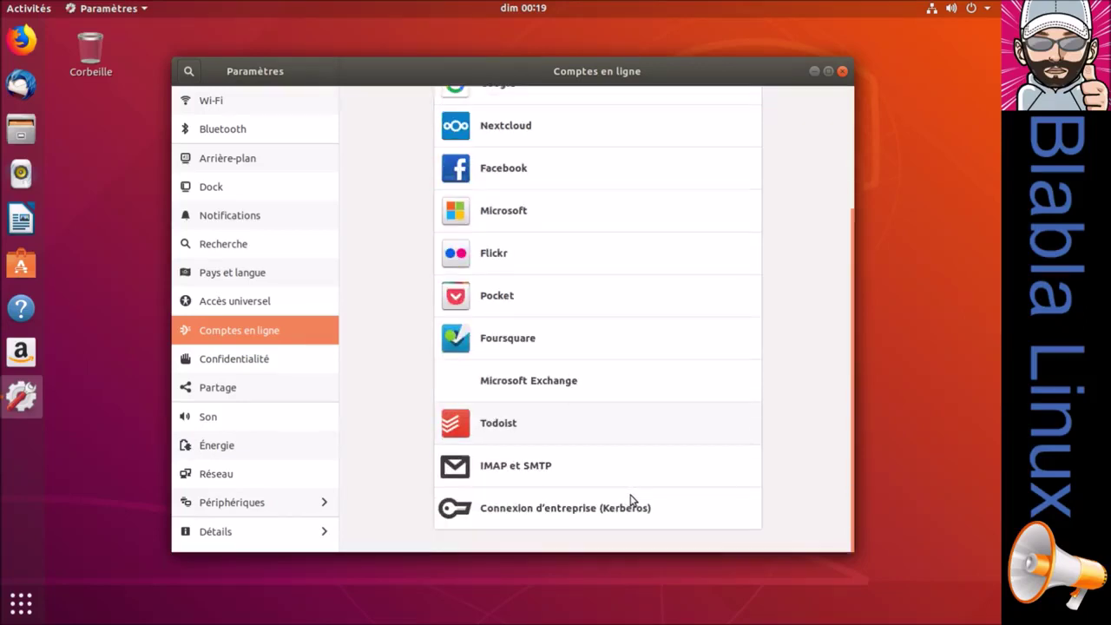
scroll(618, 491, "up", 4)
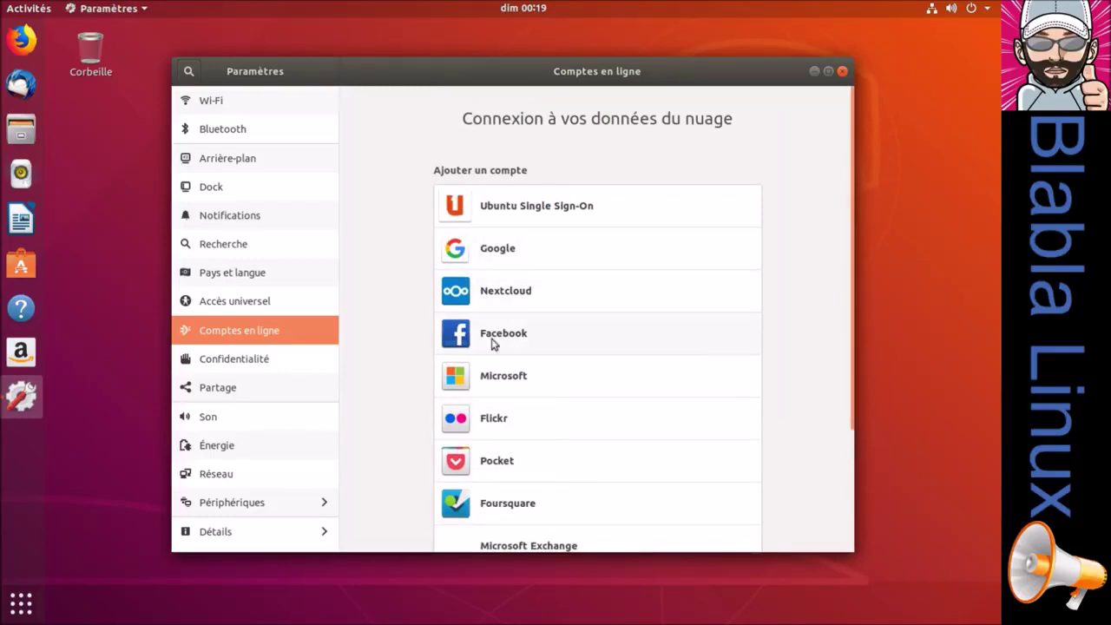
scroll(564, 464, "down", 1)
scroll(566, 464, "down", 3)
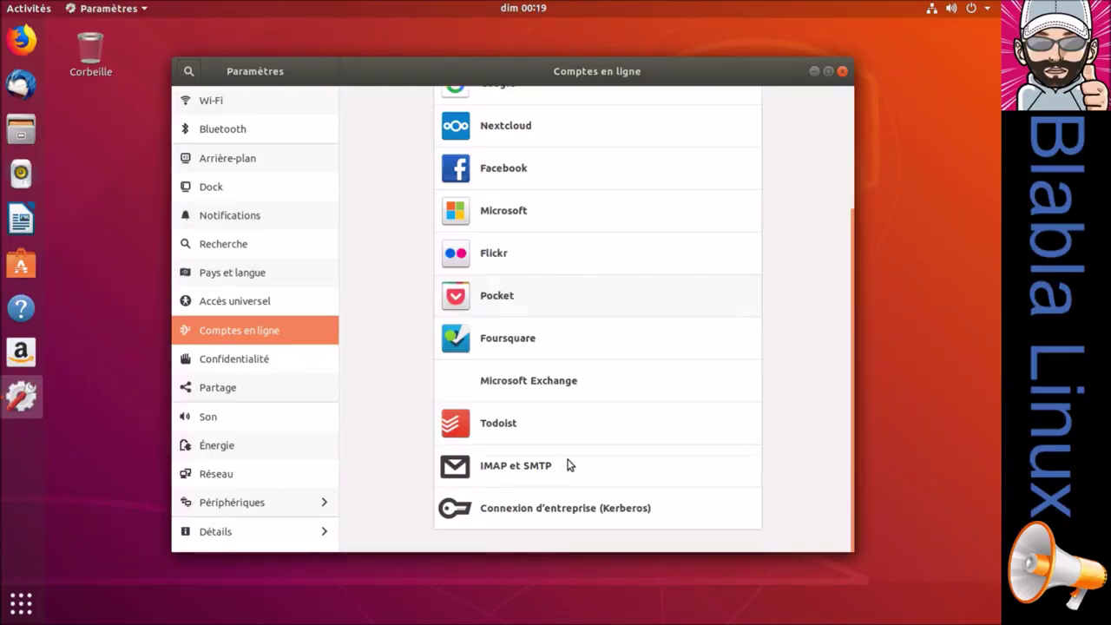
scroll(541, 347, "up", 5)
Start a Google account and sign in with its e-mail address and password.
left_click(518, 257)
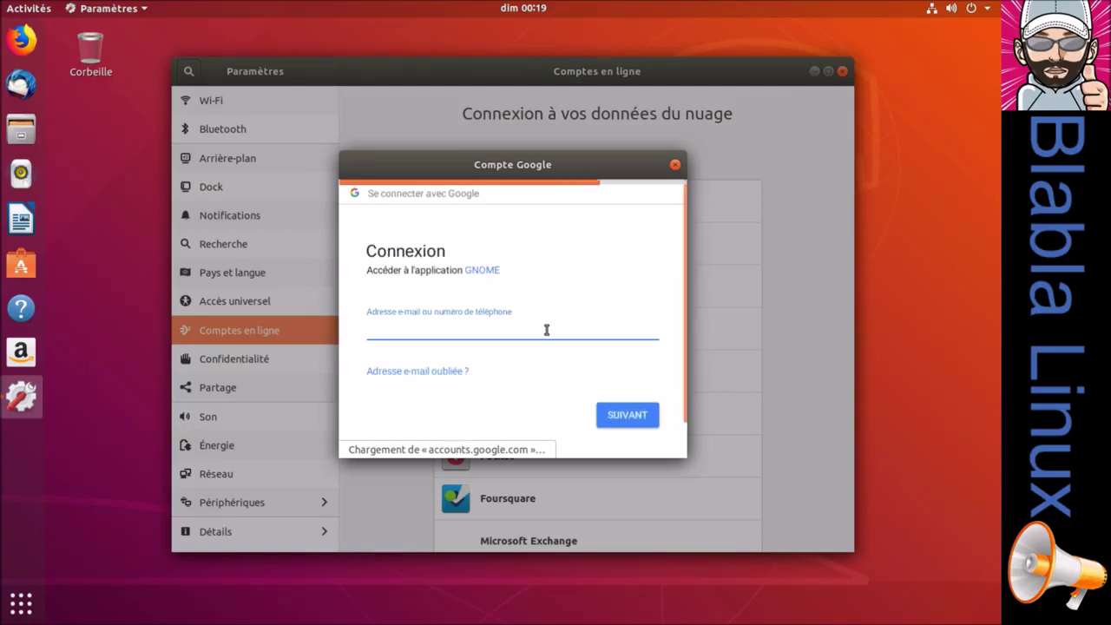
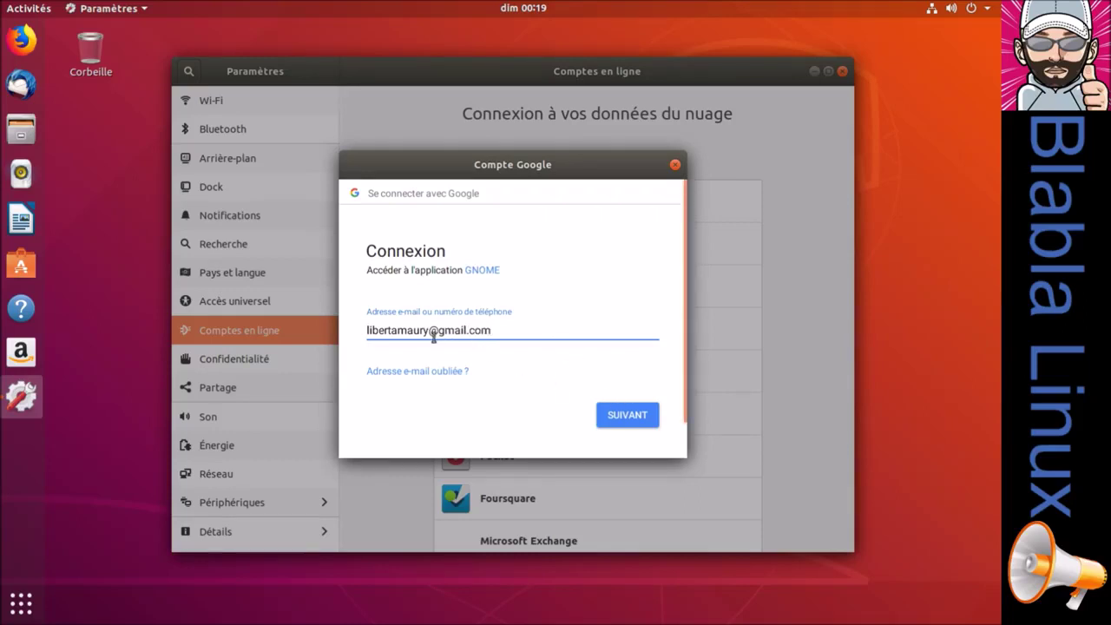
left_click(614, 415)
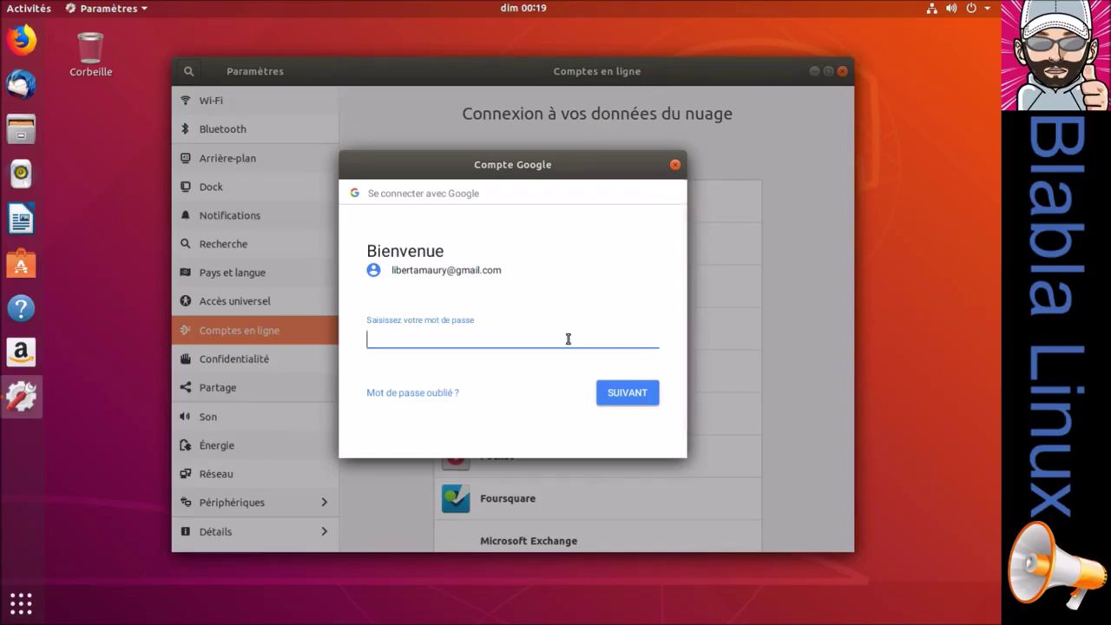
type("********************")
left_click(621, 397)
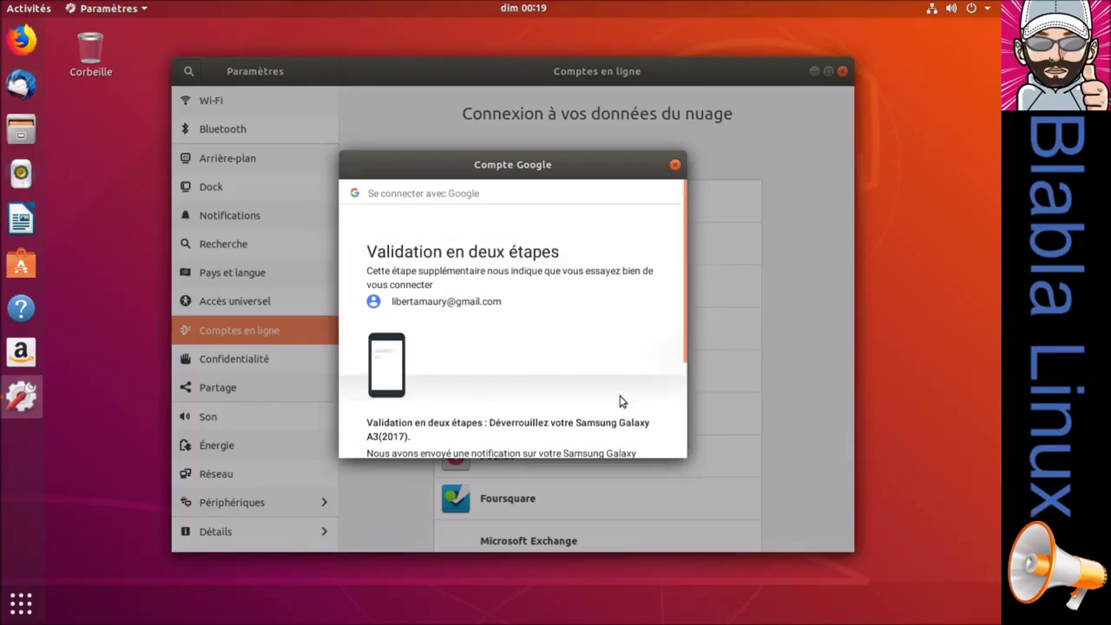
Choose Google Authenticator as the two-step verification method.
scroll(620, 396, "down", 1)
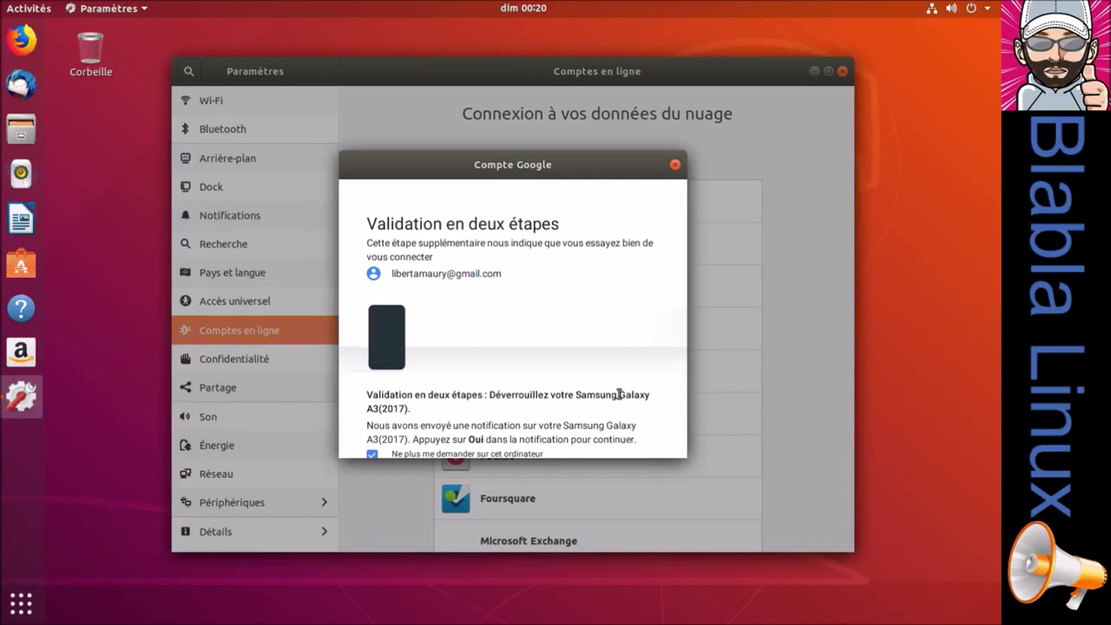
scroll(617, 395, "down", 2)
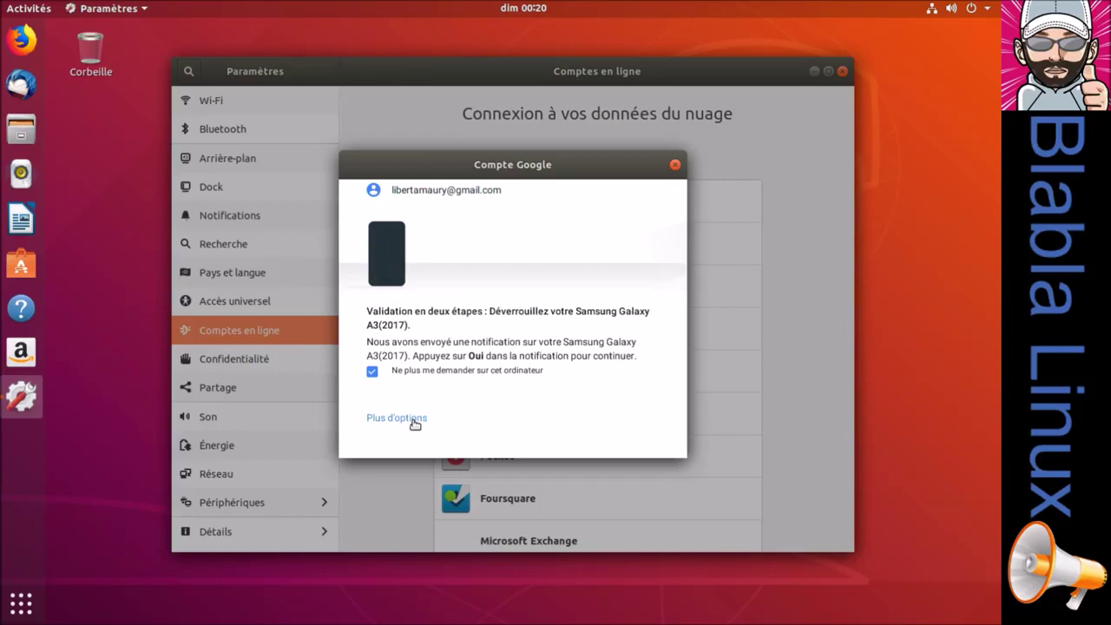
left_click(415, 420)
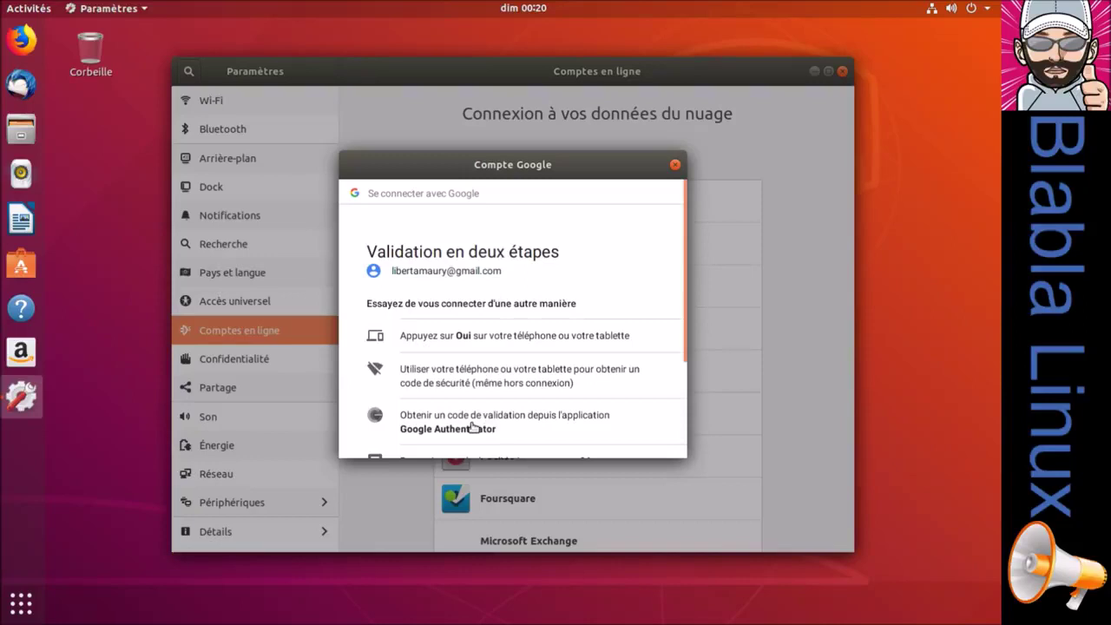
left_click(565, 424)
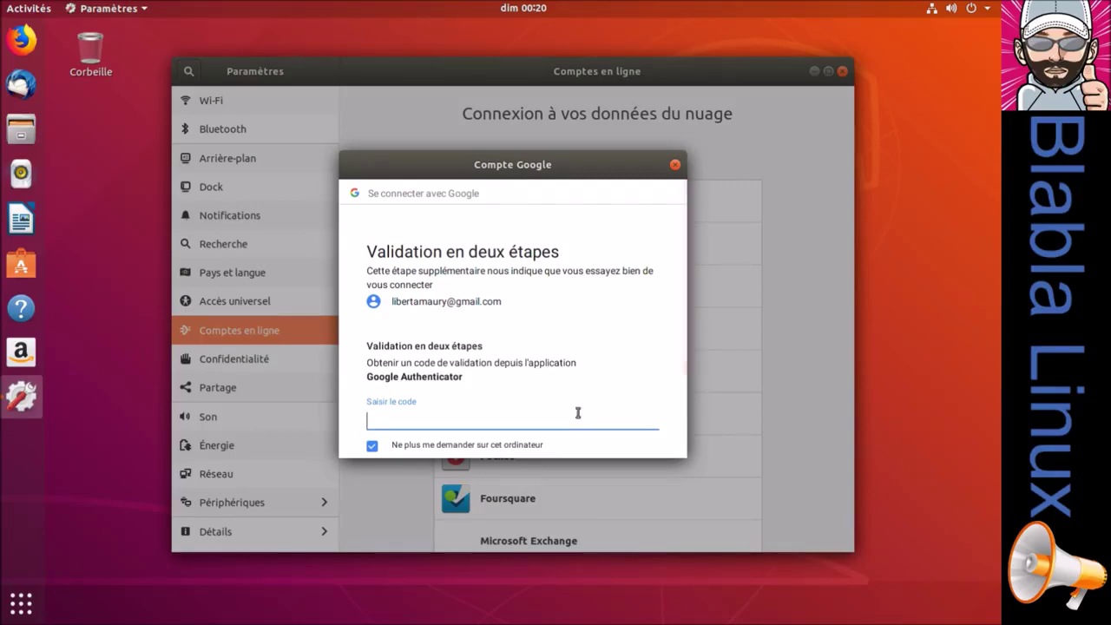
scroll(580, 417, "down", 3)
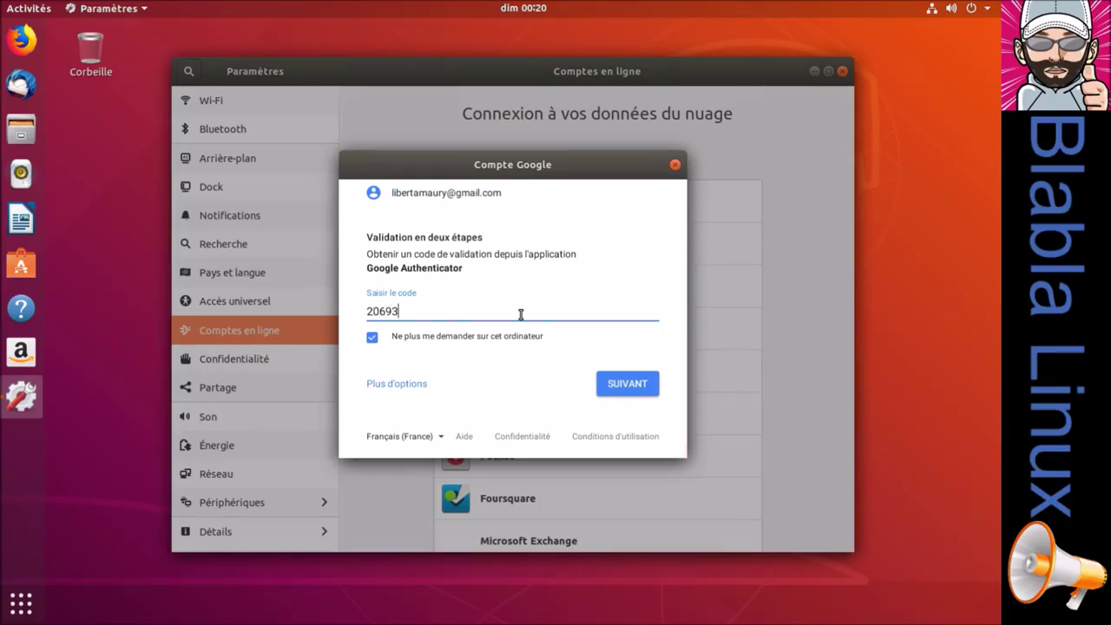
Submit the verification code, click AUTORISER for the Google permissions, and close the account dialog.
left_click(638, 382)
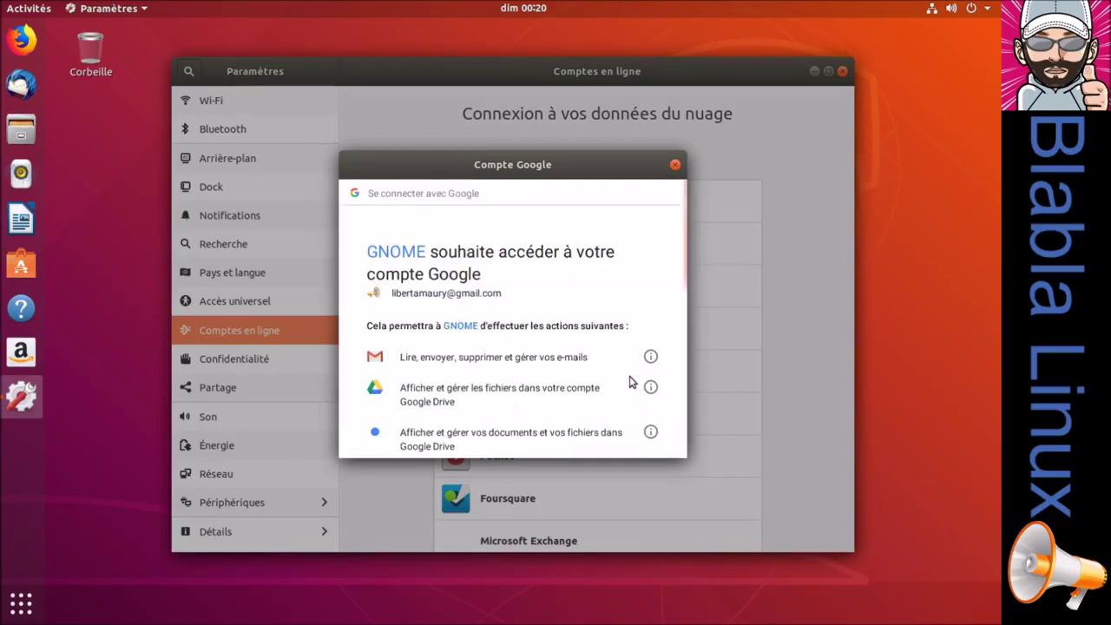
scroll(638, 383, "down", 6)
scroll(634, 382, "up", 5)
scroll(631, 382, "up", 2)
scroll(432, 298, "down", 1)
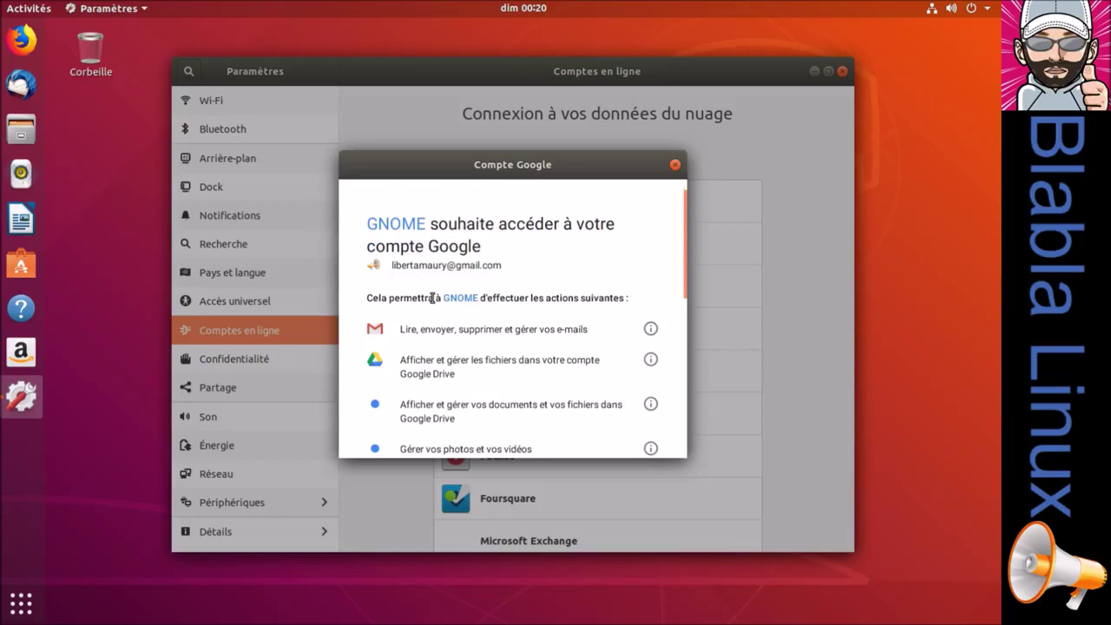
scroll(432, 297, "down", 3)
scroll(433, 301, "up", 2)
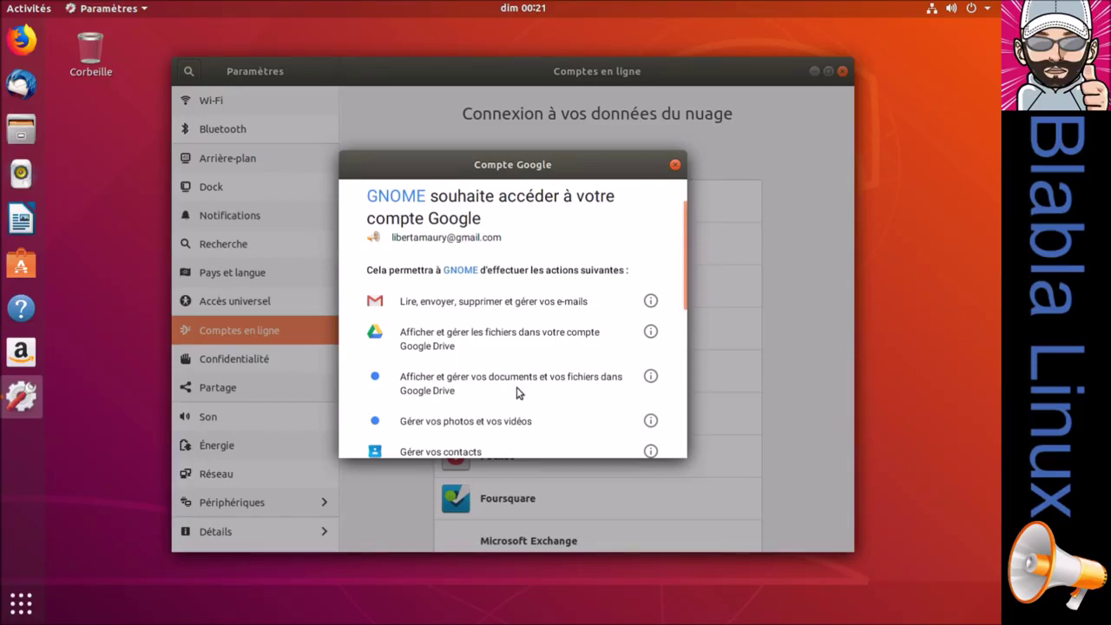
scroll(556, 431, "down", 10)
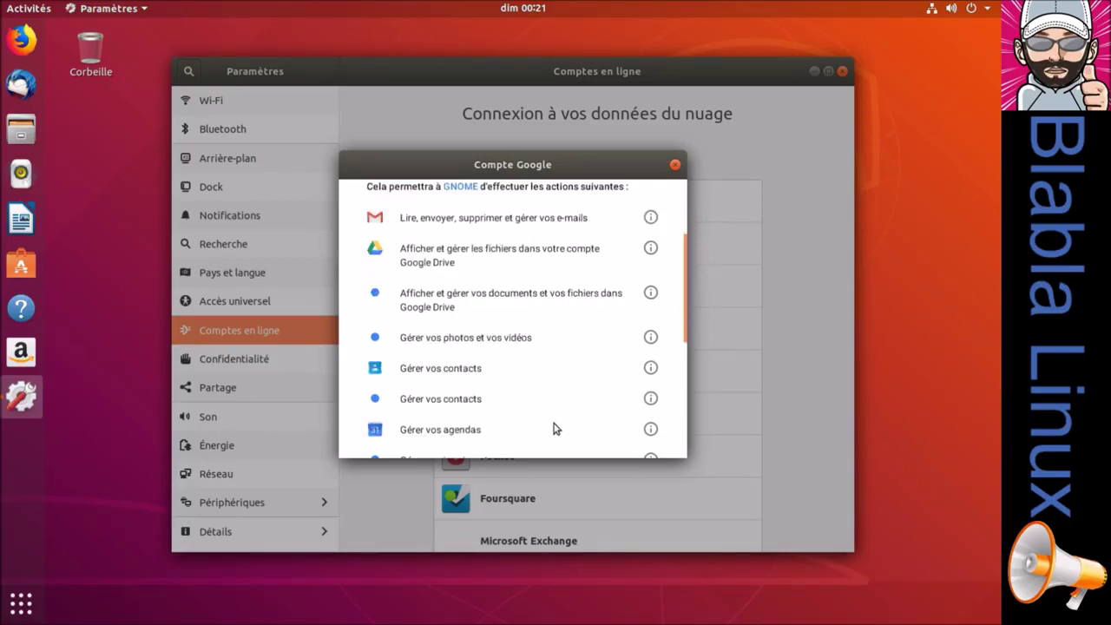
left_click(644, 380)
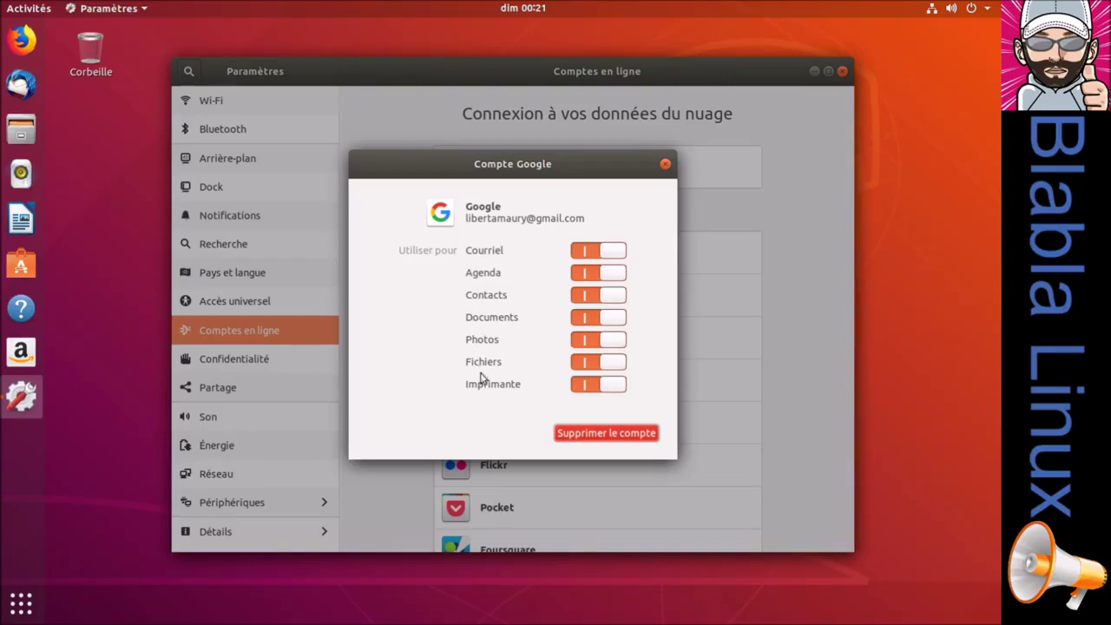
left_click(665, 163)
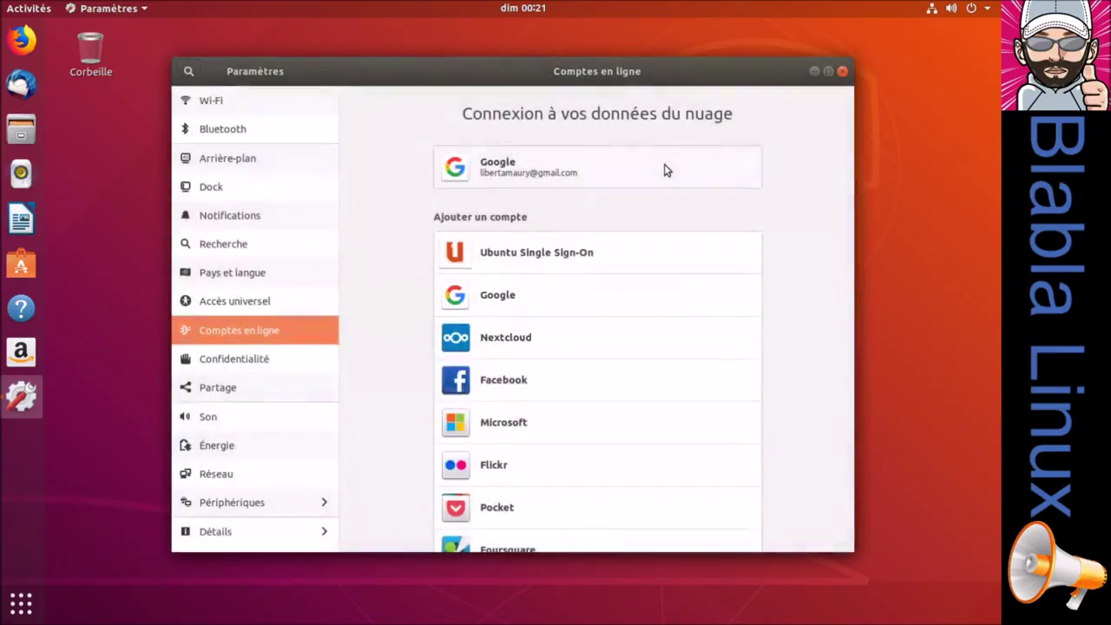
Add another Google account, entering its e-mail address and password.
left_click(556, 290)
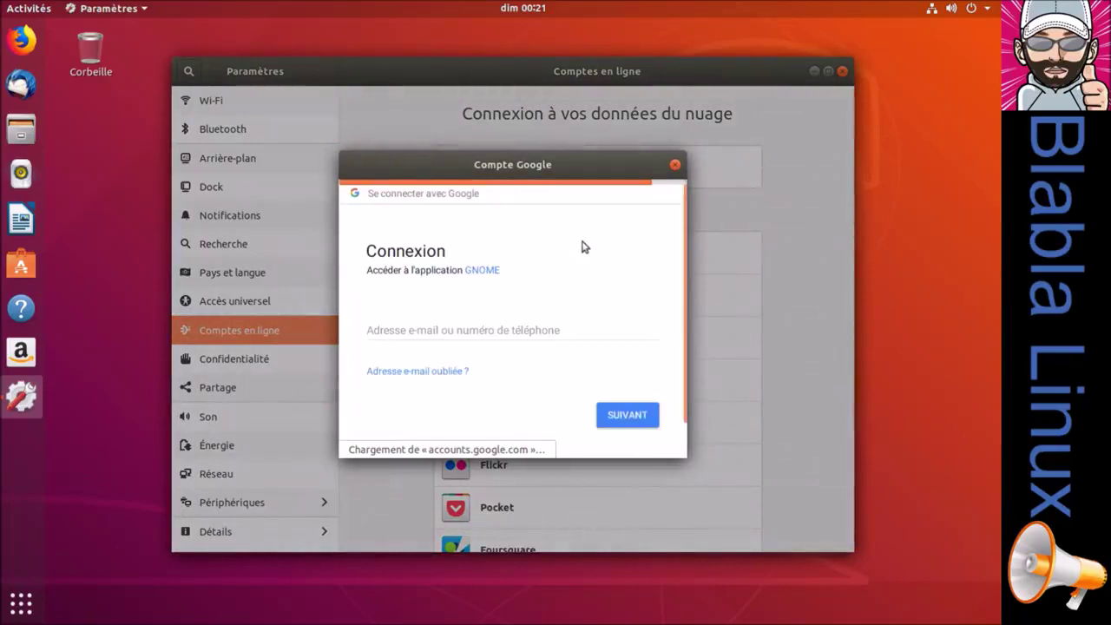
left_click(503, 326)
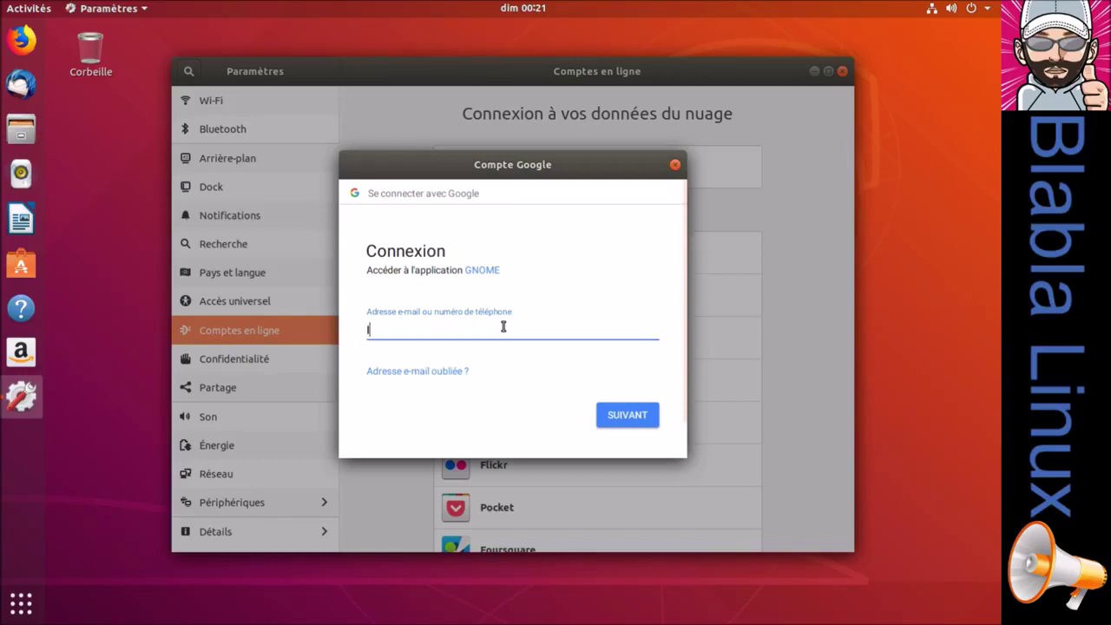
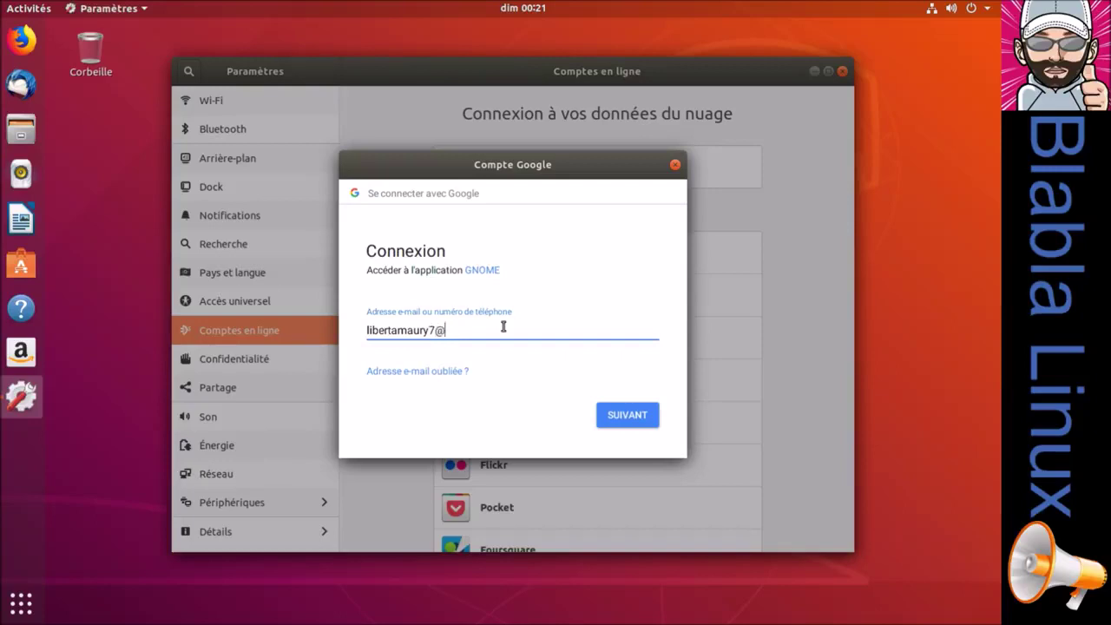
left_click(624, 414)
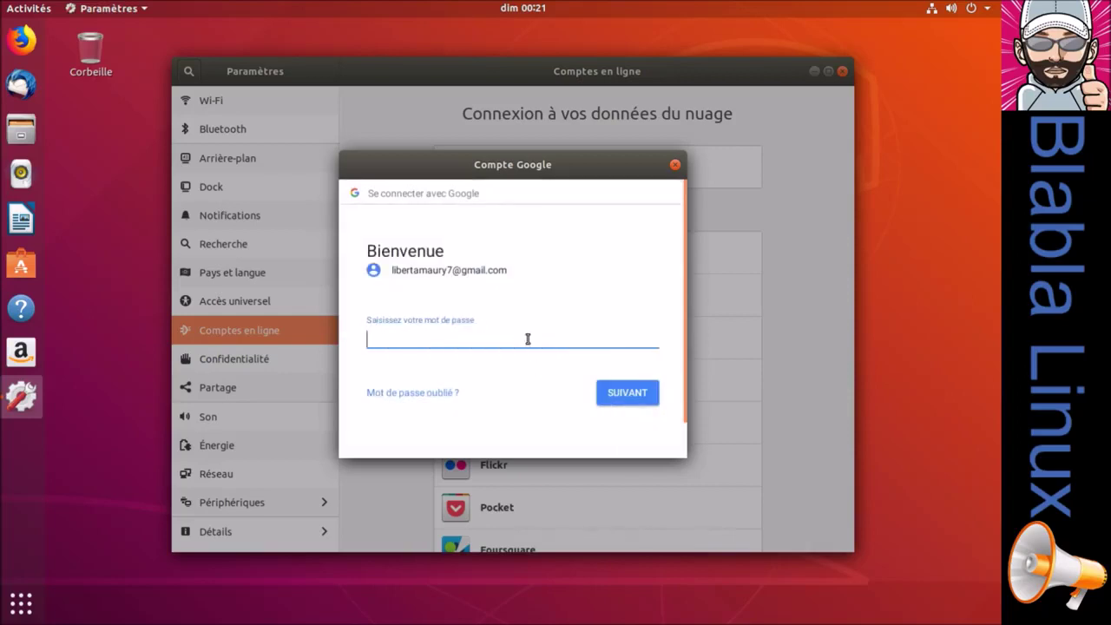
type("••••••••")
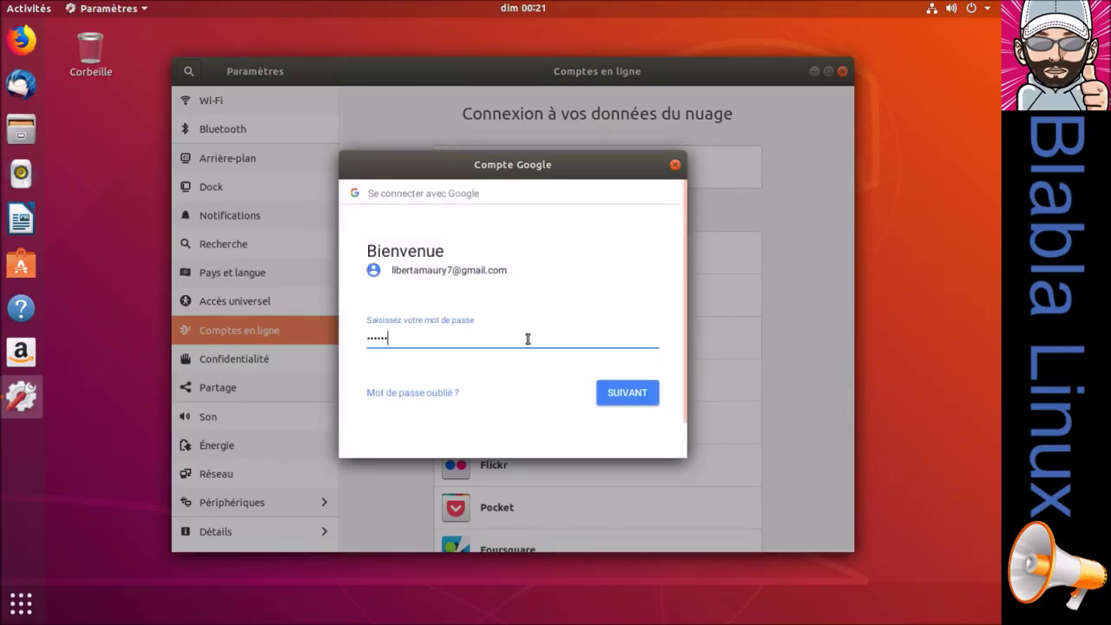
type("•")
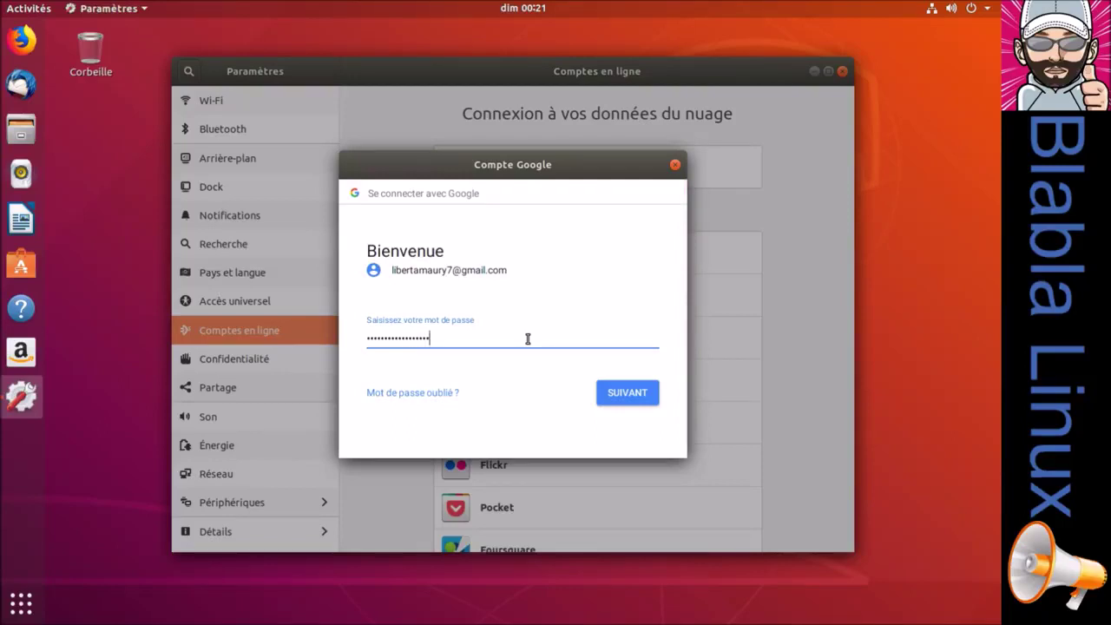
left_click(620, 401)
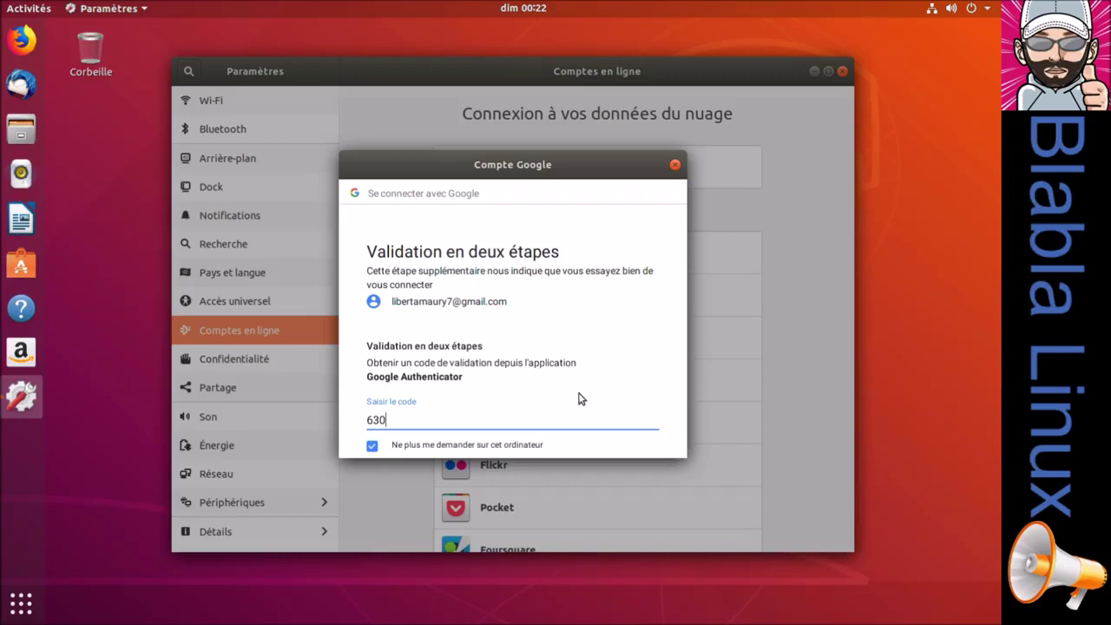
Enter the Authenticator code, click AUTORISER, and close the second Google account dialog.
scroll(581, 399, "down", 2)
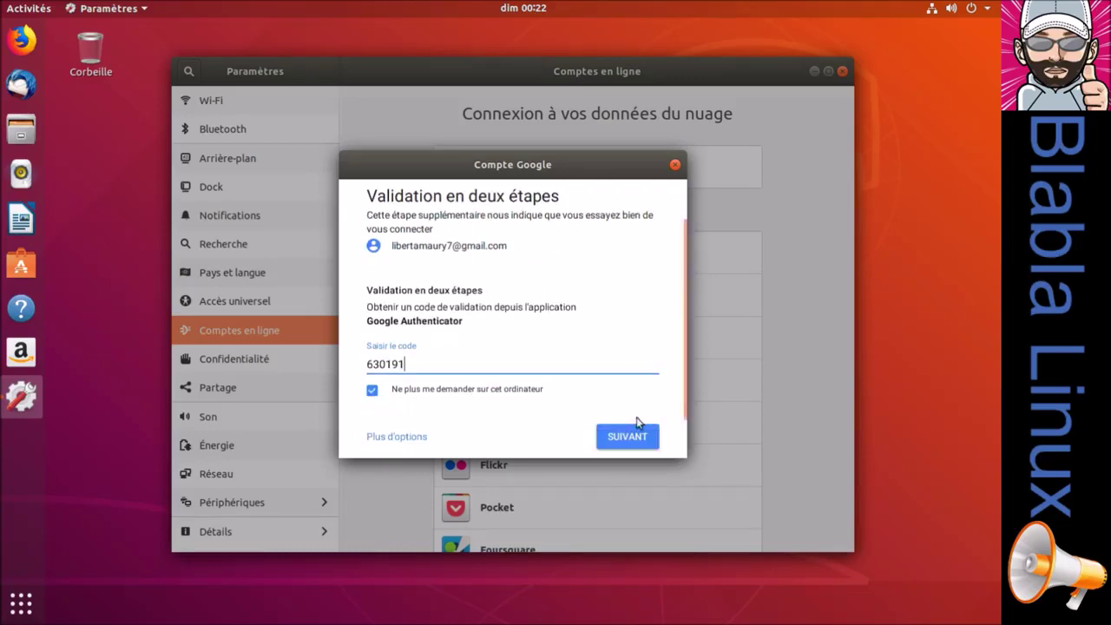
left_click(638, 442)
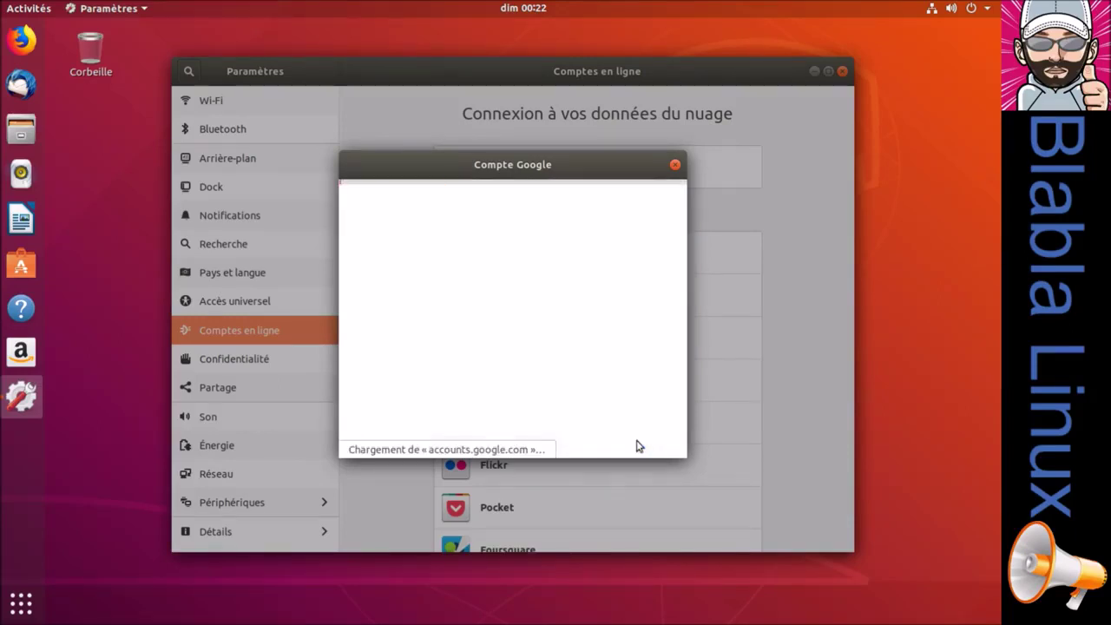
scroll(573, 385, "down", 8)
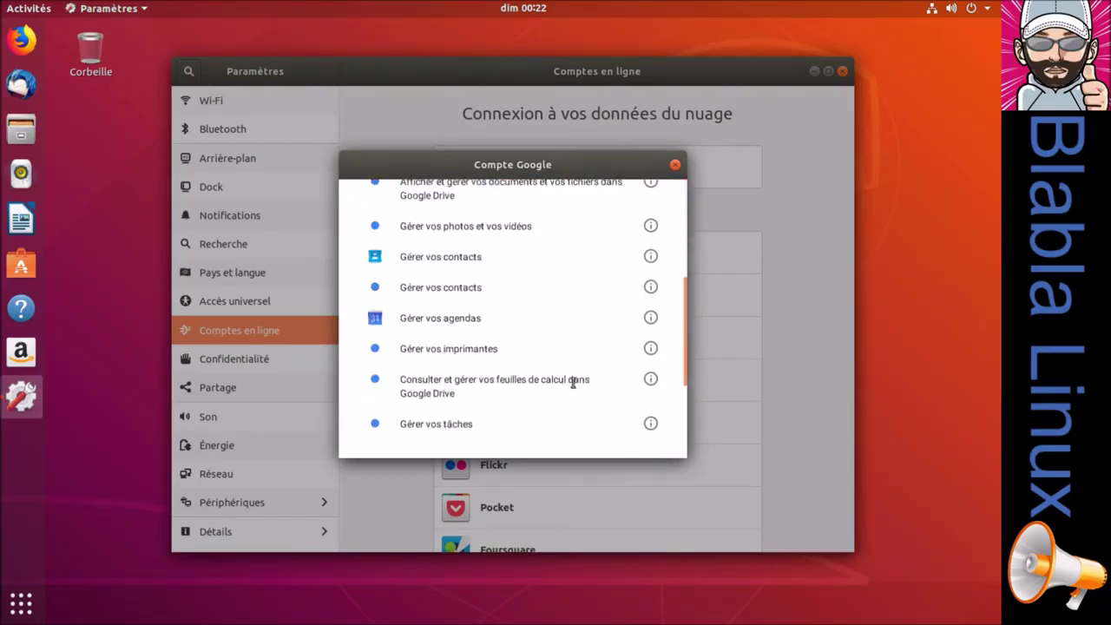
left_click(630, 397)
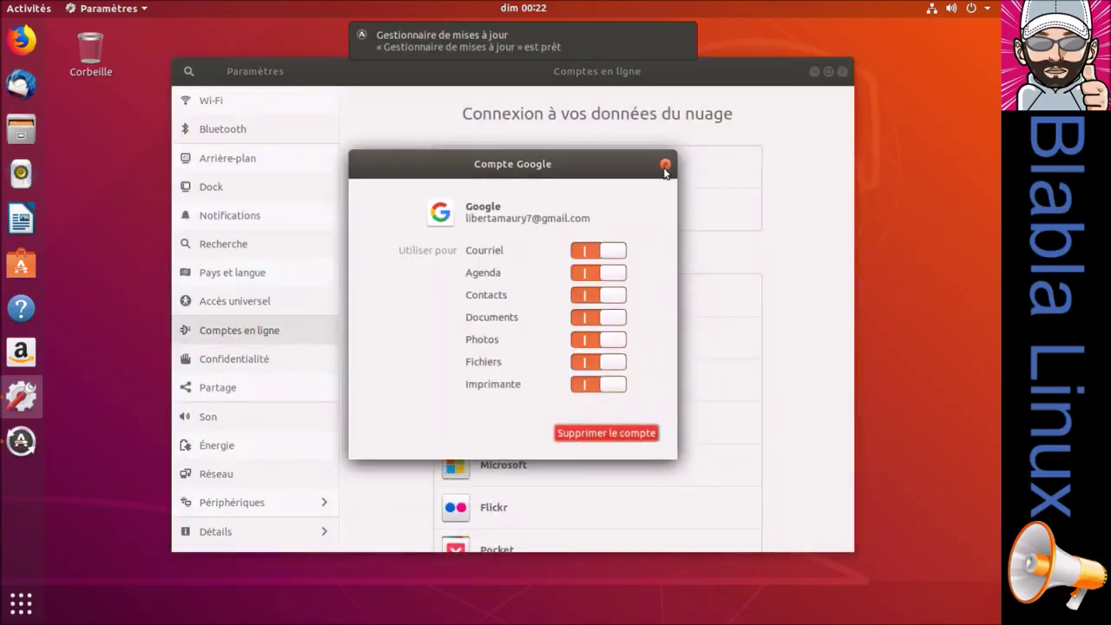
left_click(665, 165)
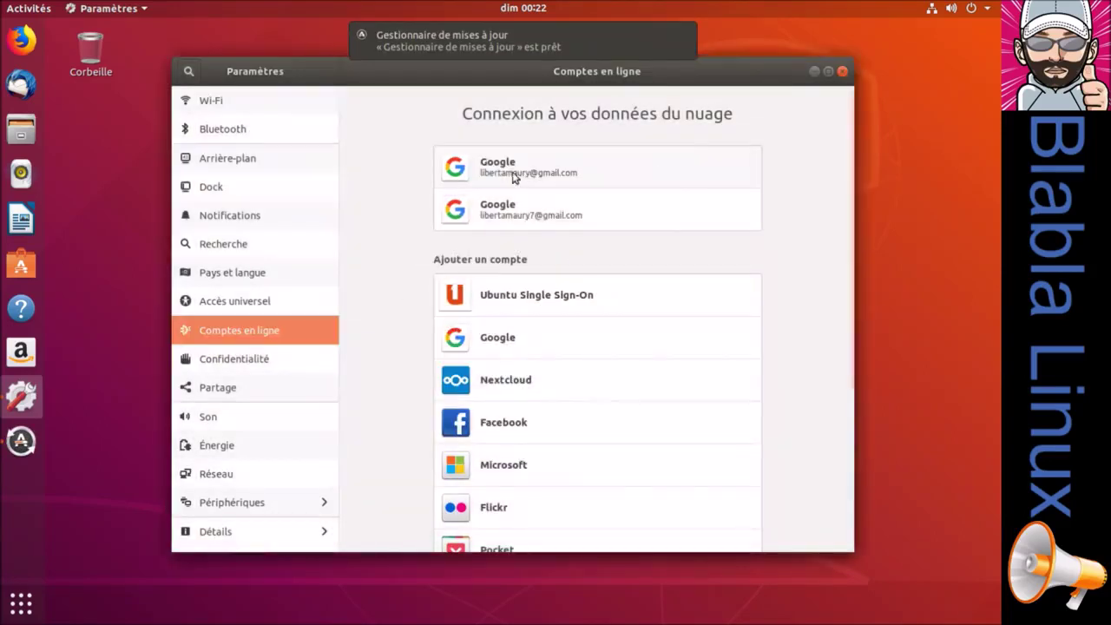
Connect a Facebook account with e-mail, password and two-factor code, allow access, and close it.
scroll(551, 323, "down", 1)
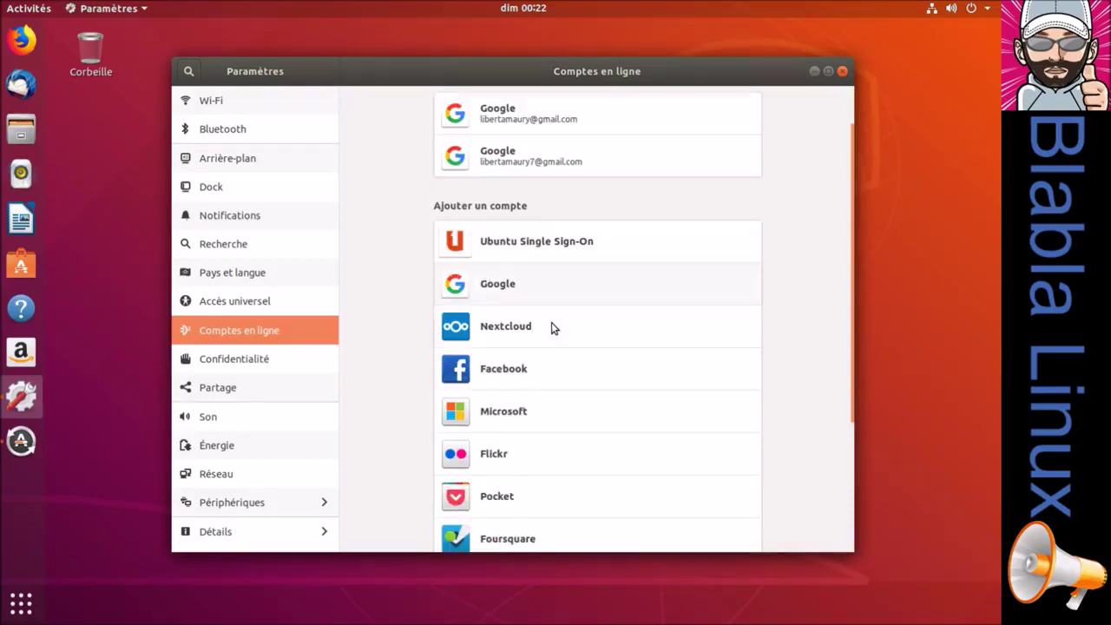
left_click(536, 370)
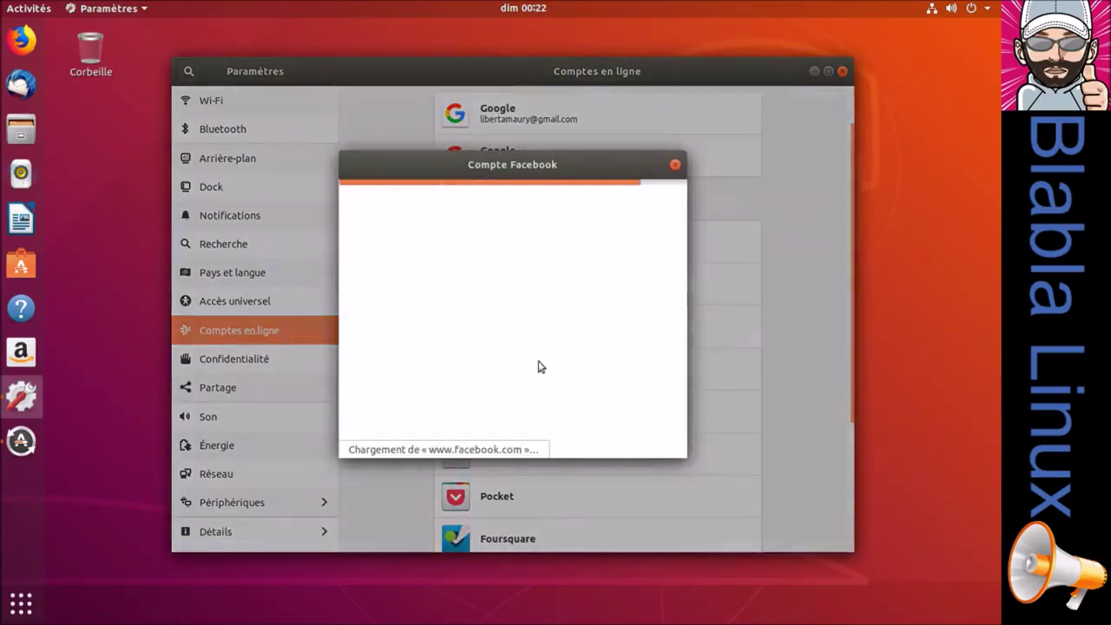
left_click(531, 316)
left_click(513, 349)
type("********")
left_click(478, 394)
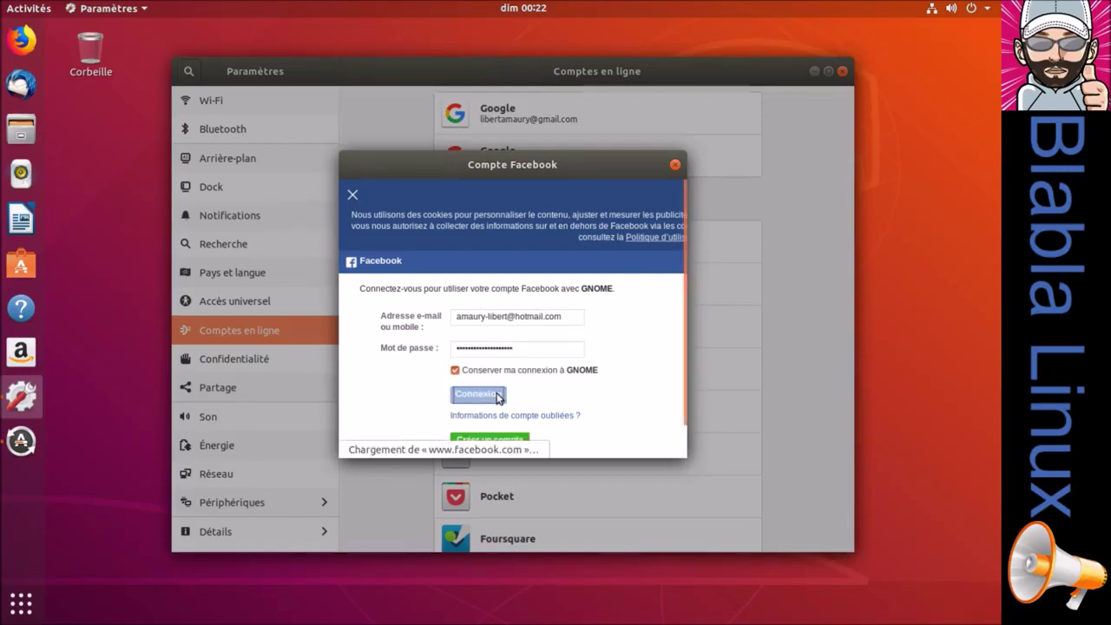
left_click(632, 386)
left_click(631, 348)
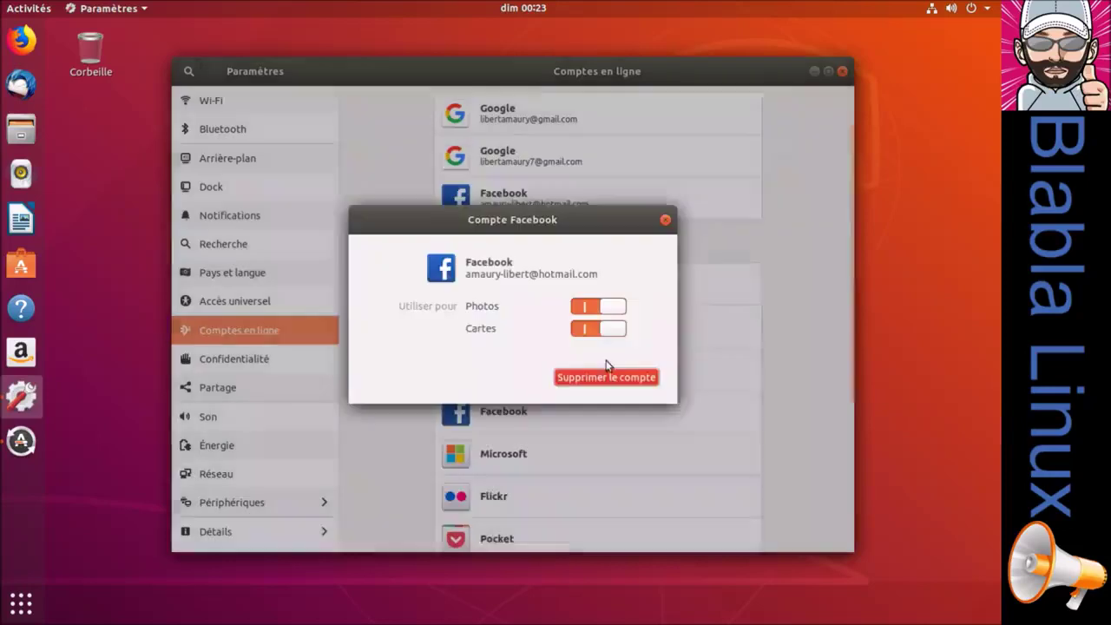
left_click(665, 219)
Add a Microsoft account with e-mail, password and verification code, and allow access.
left_click(503, 454)
left_click(539, 274)
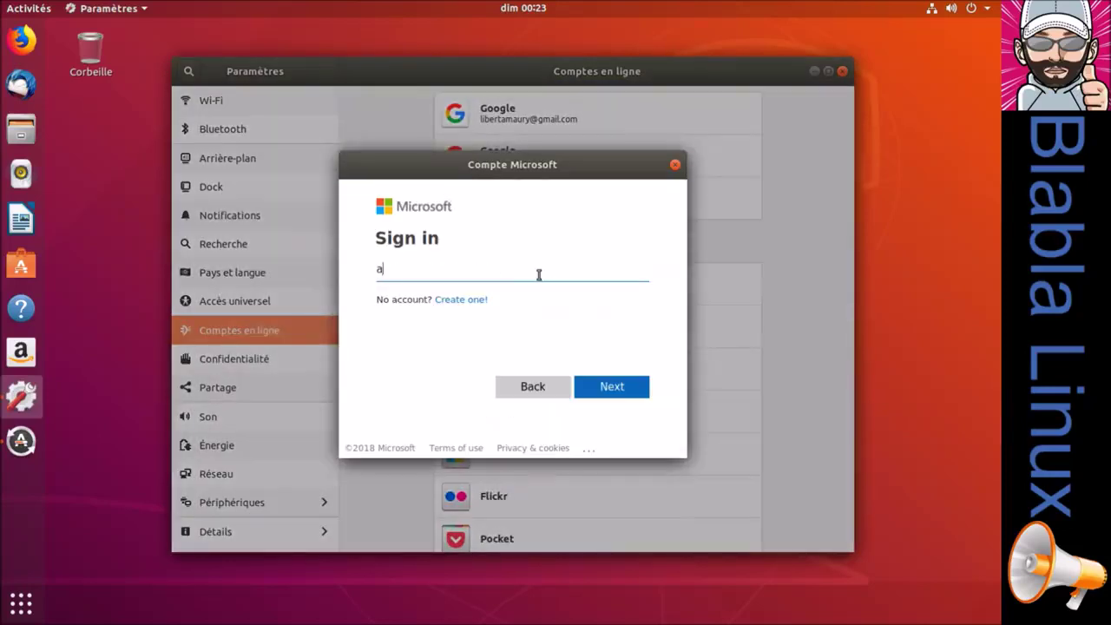
key("Return")
type("*******************")
left_click(598, 390)
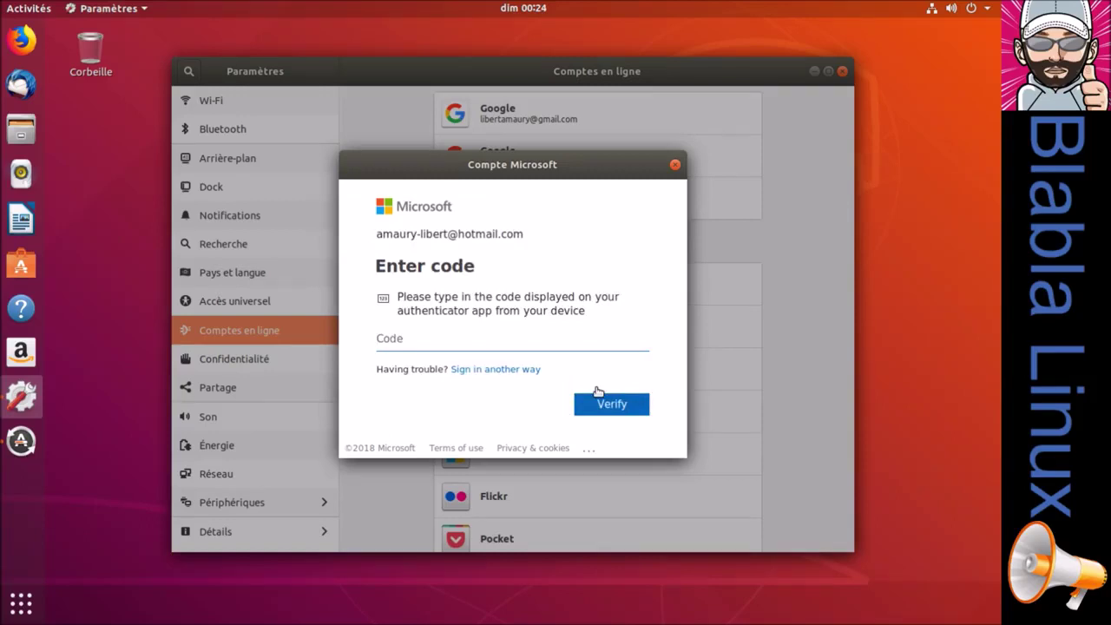
left_click(598, 393)
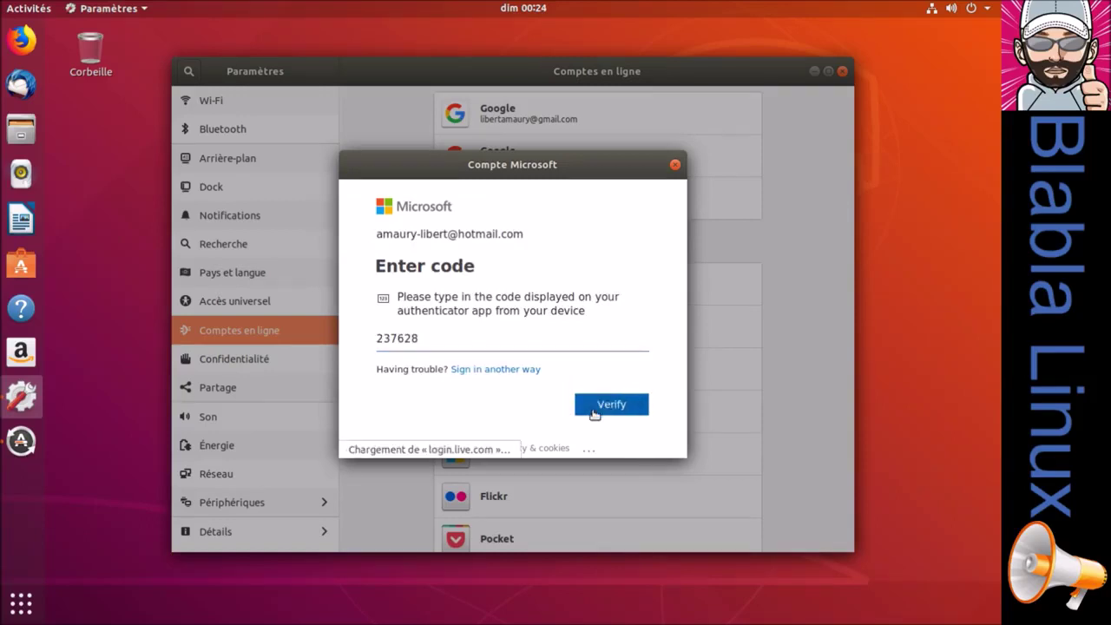
scroll(594, 402, "down", 3)
left_click(589, 408)
Add a second Microsoft account with e-mail, password and verification code, and grant access.
left_click(665, 222)
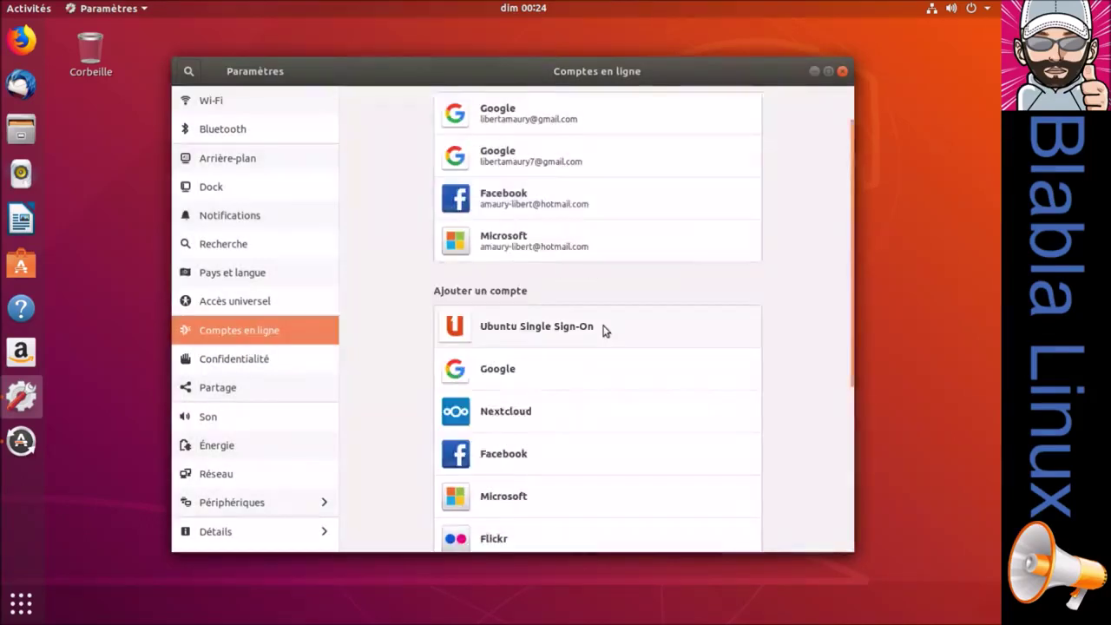
scroll(521, 387, "down", 3)
left_click(524, 396)
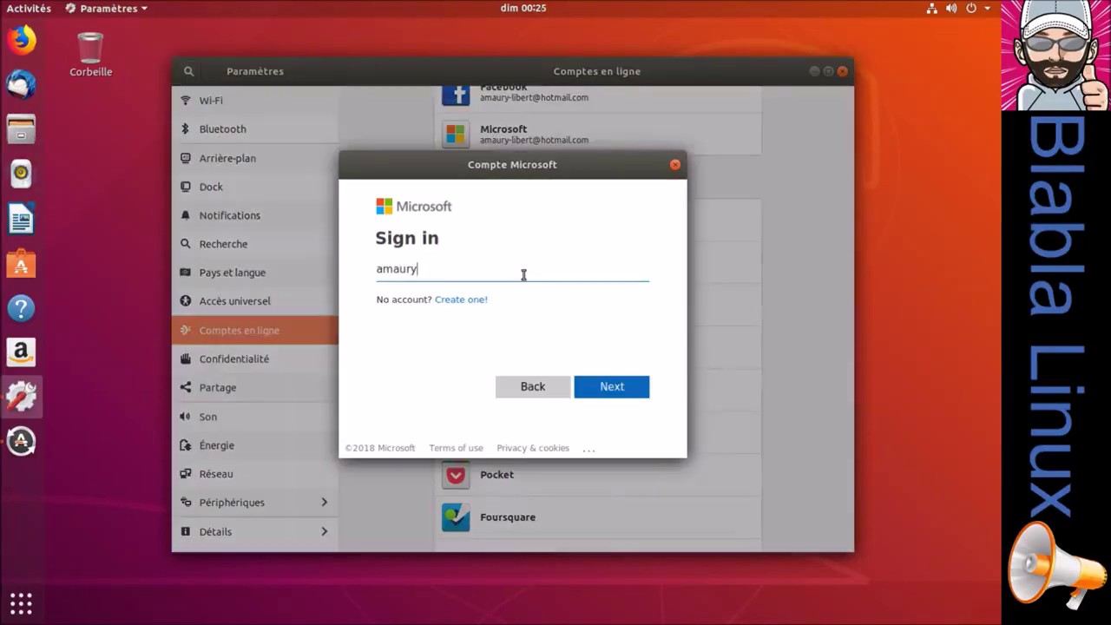
left_click(572, 387)
type("********************")
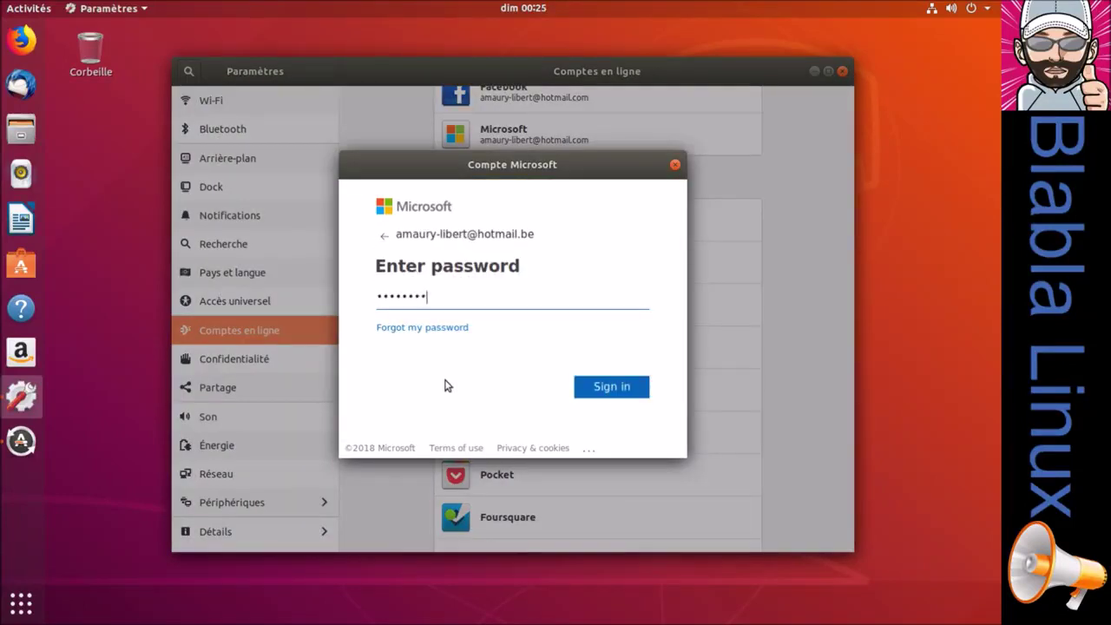
key("Return")
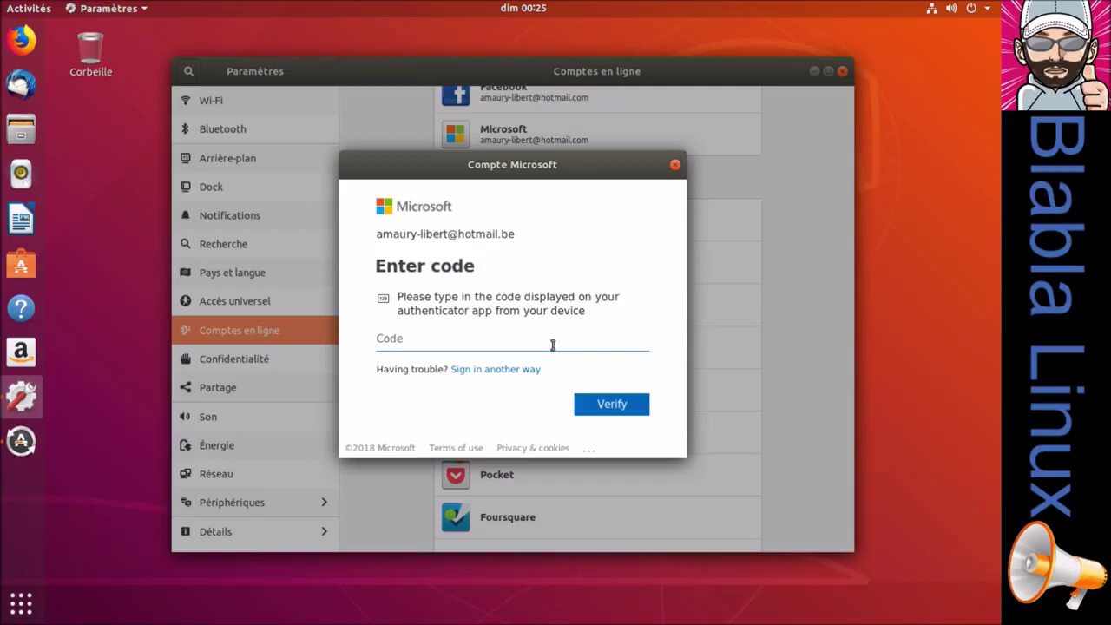
left_click(610, 404)
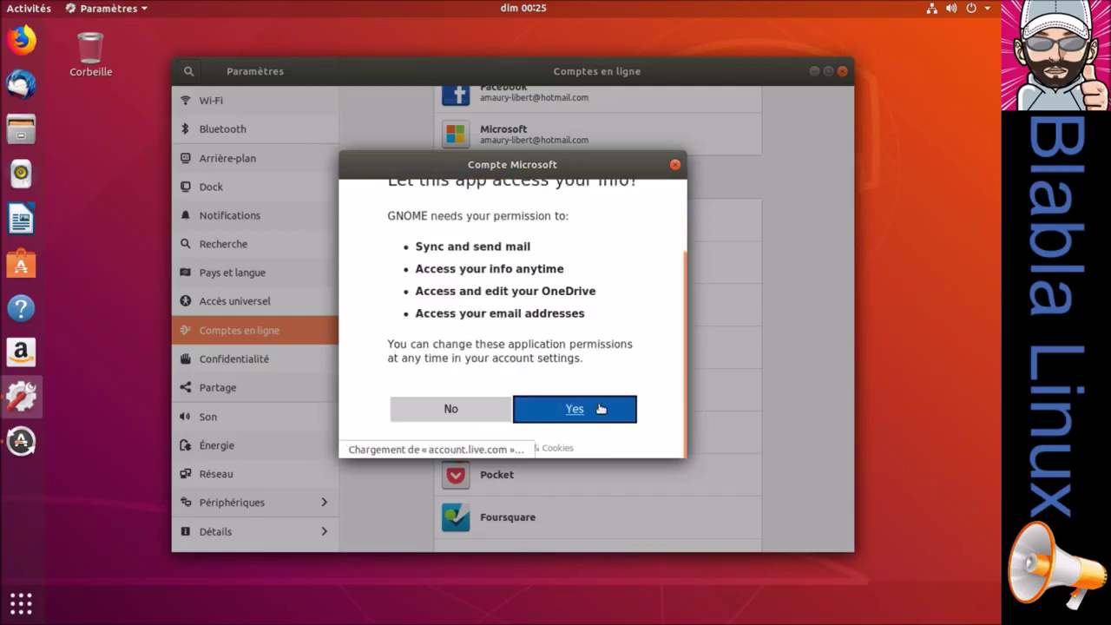
left_click(601, 409)
Add a Pocket account with e-mail and password, click Autoriser, and close the dialog.
left_click(518, 467)
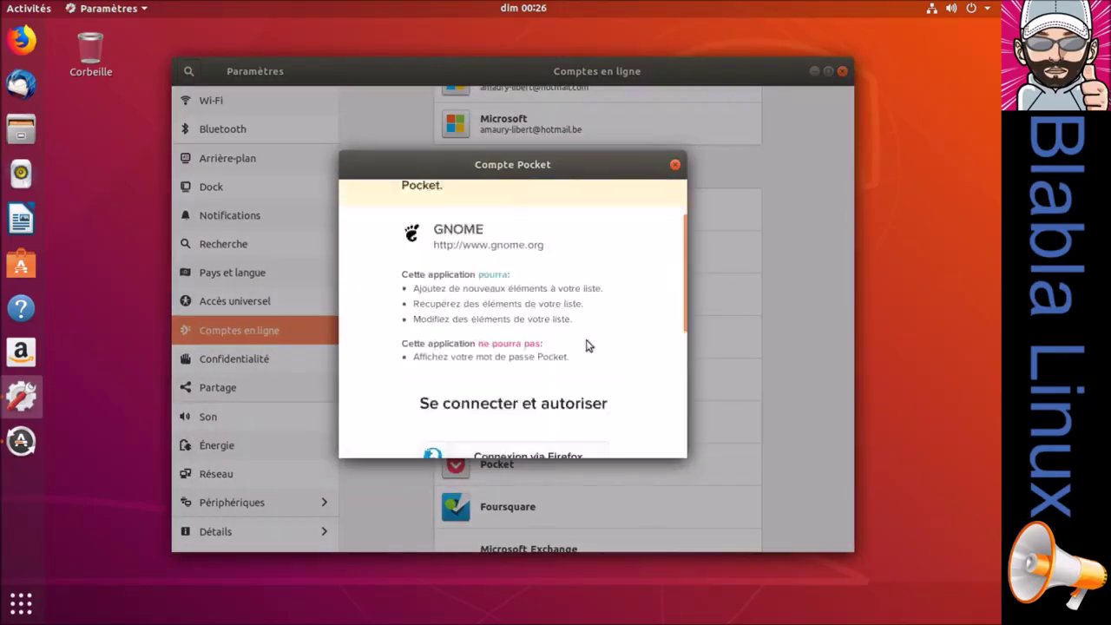
left_click(558, 367)
type("*********")
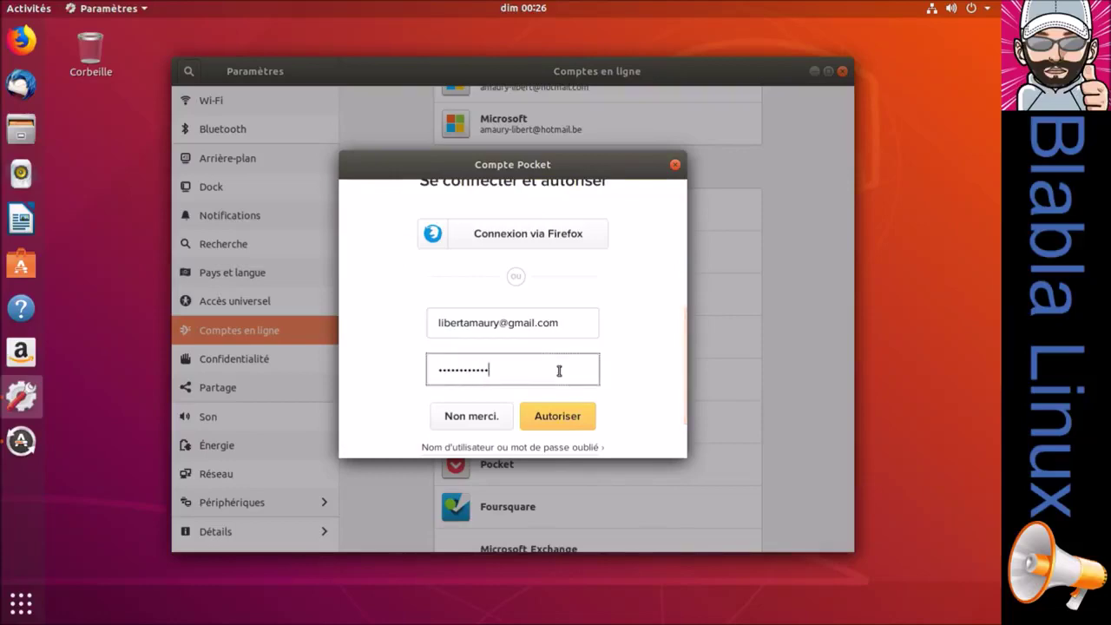
left_click(576, 417)
key("Escape")
scroll(617, 303, "down", 5)
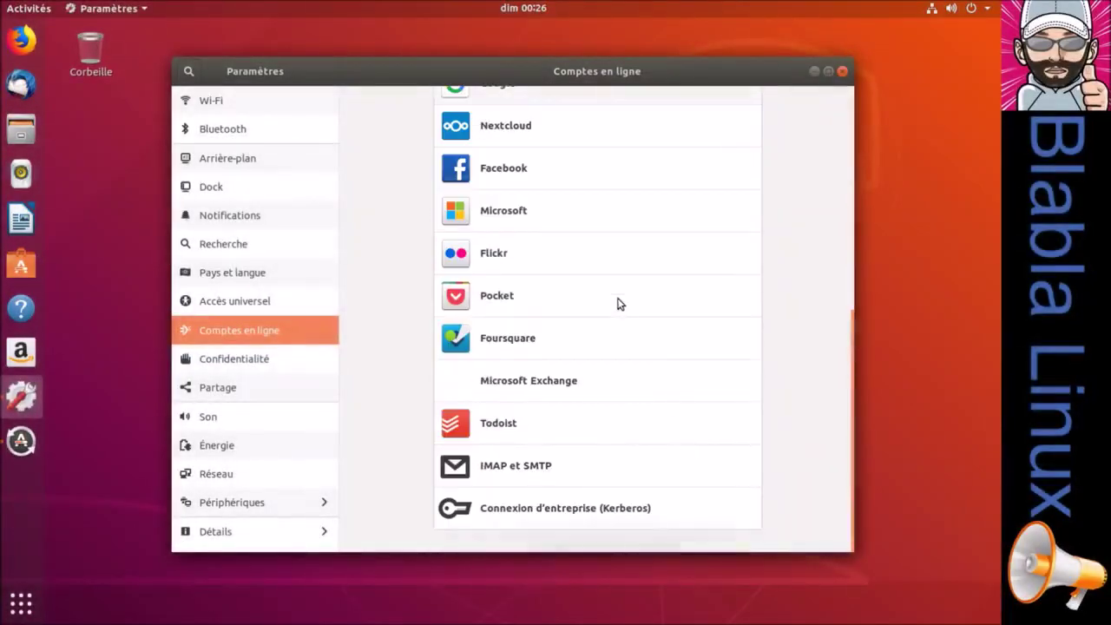
scroll(618, 303, "up", 8)
scroll(659, 305, "down", 4)
scroll(683, 308, "down", 1)
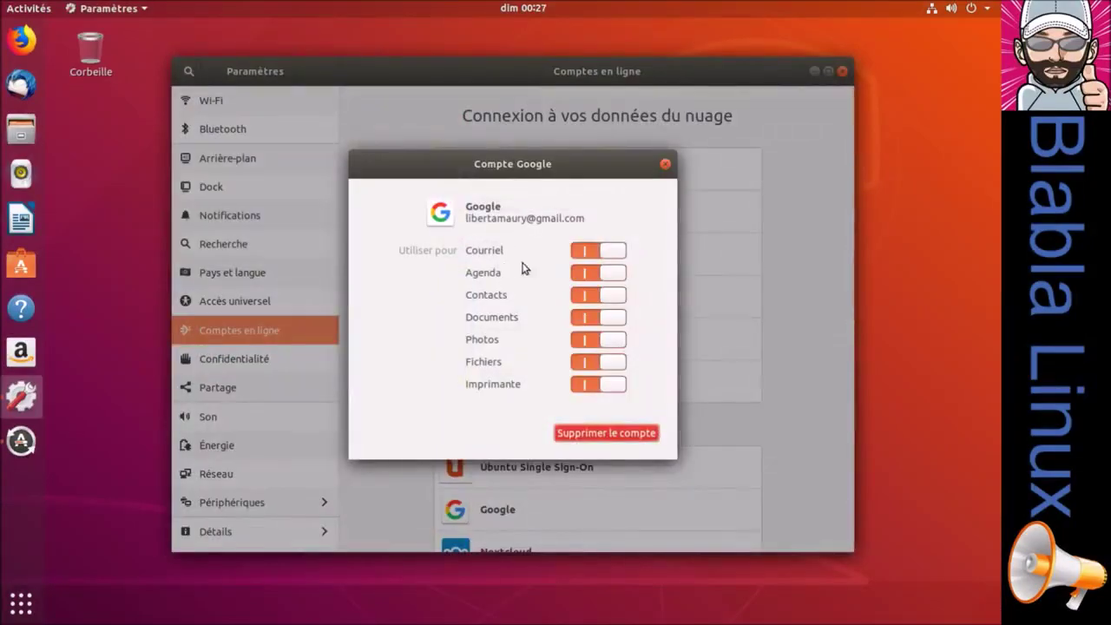
left_click(986, 10)
left_click(986, 9)
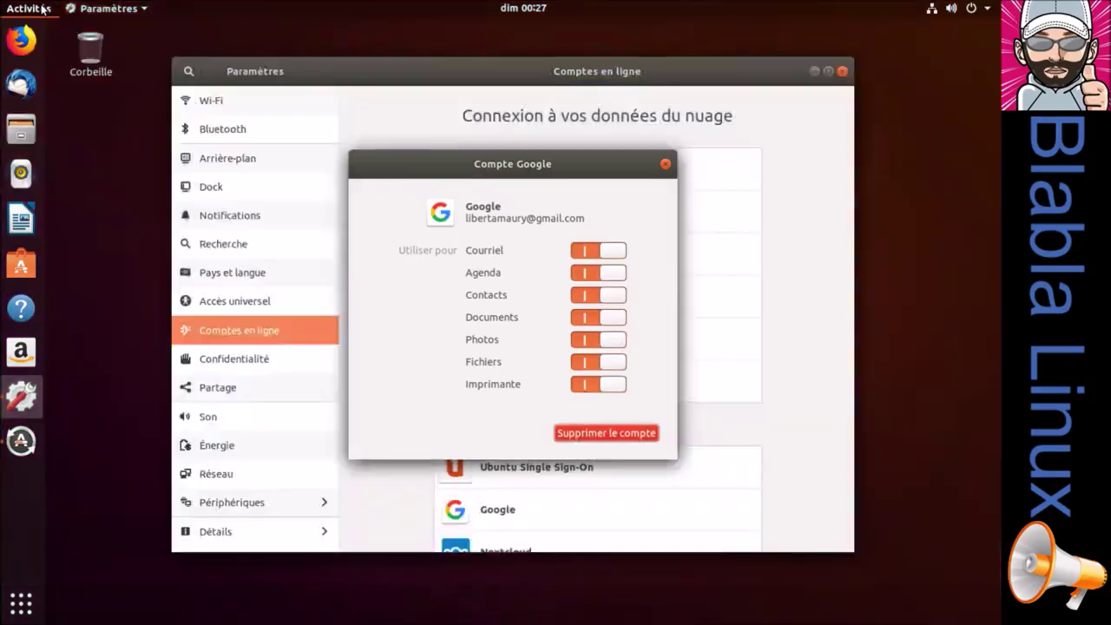
left_click(41, 9)
type("agel")
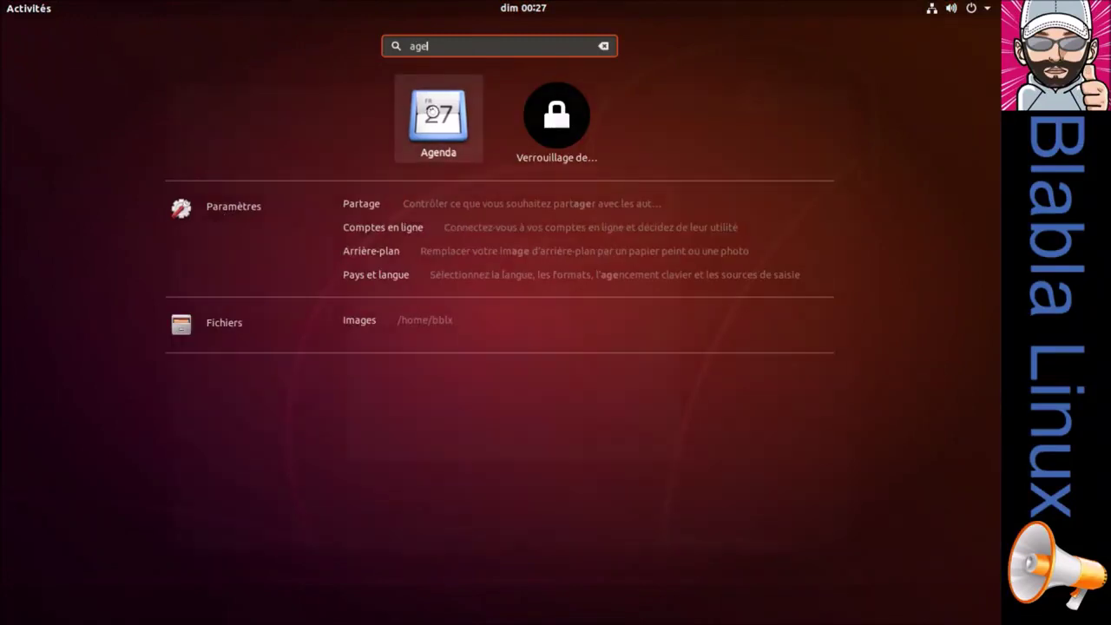
left_click(434, 115)
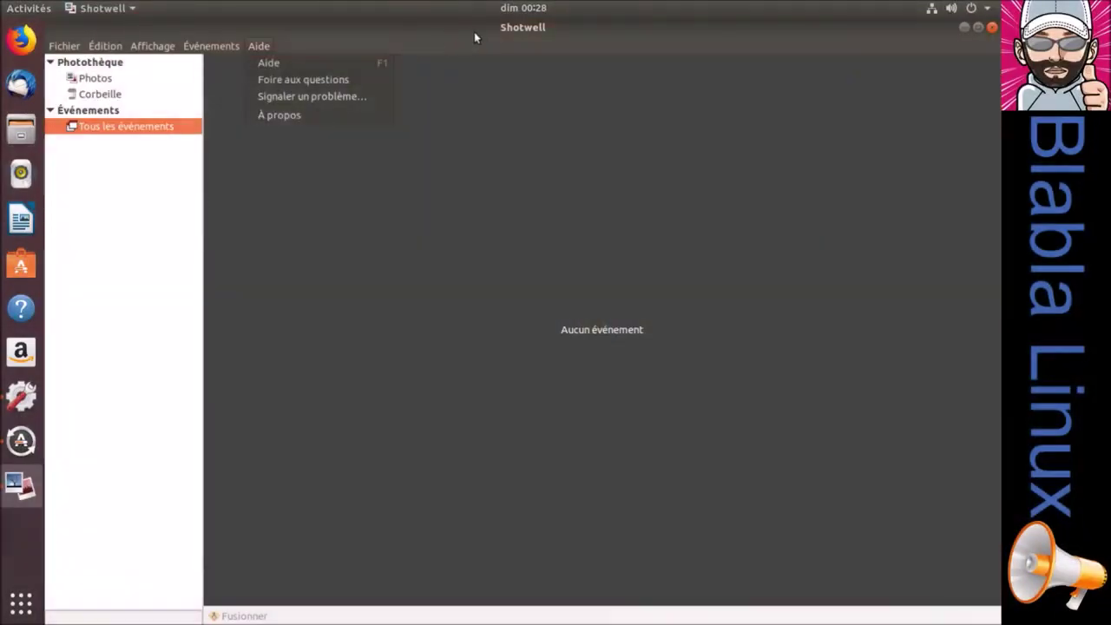
left_click(762, 37)
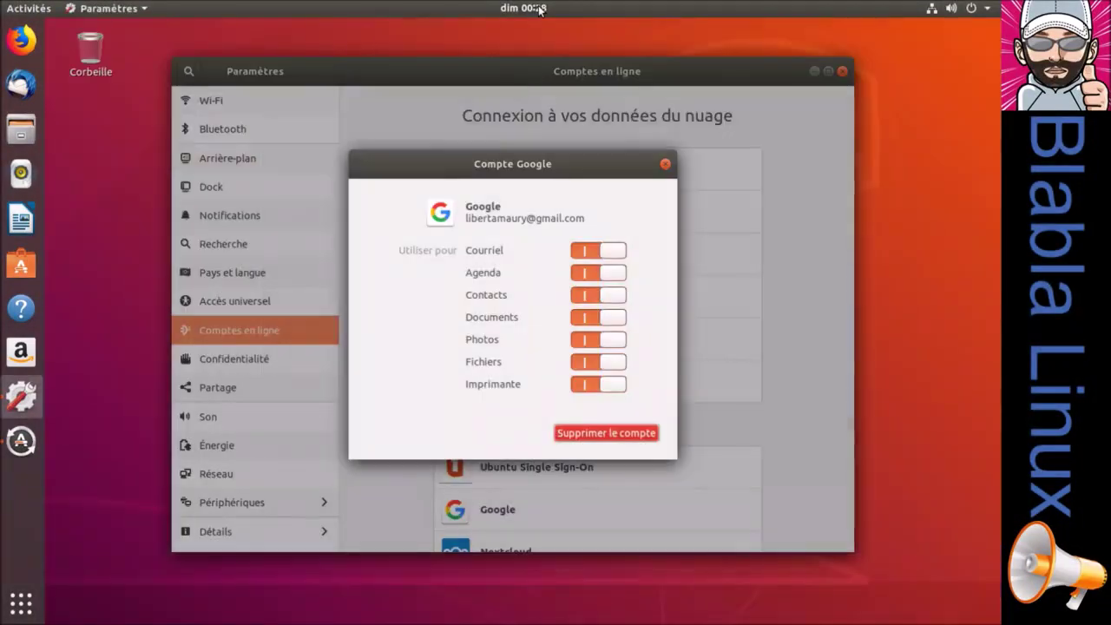
Step the top-bar calendar ahead to August, back to July's birthday, then close it.
left_click(539, 9)
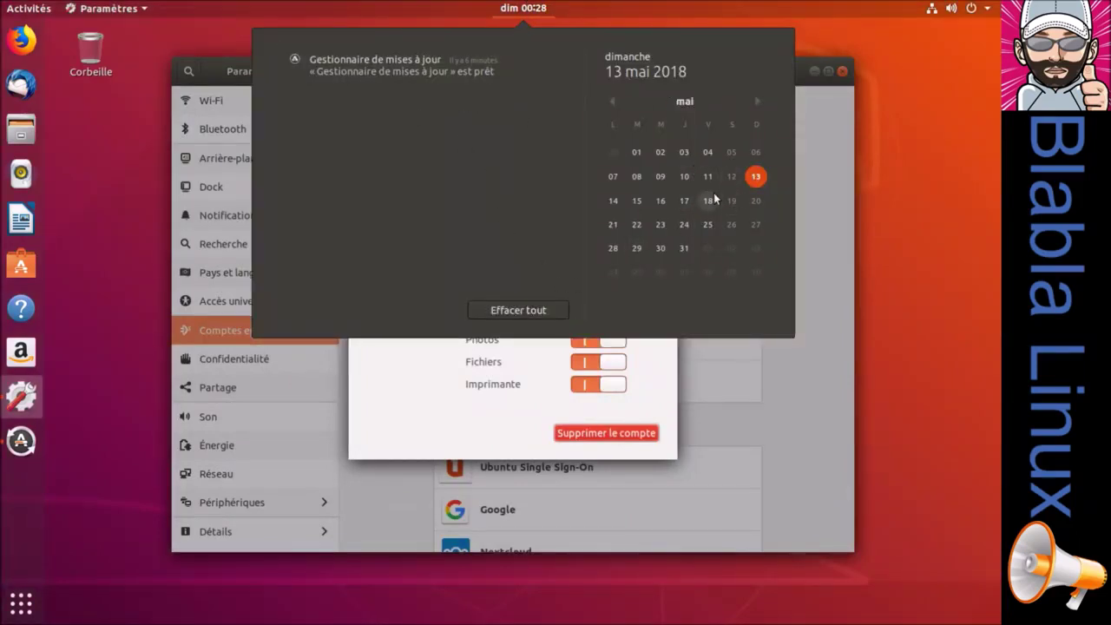
left_click(758, 102)
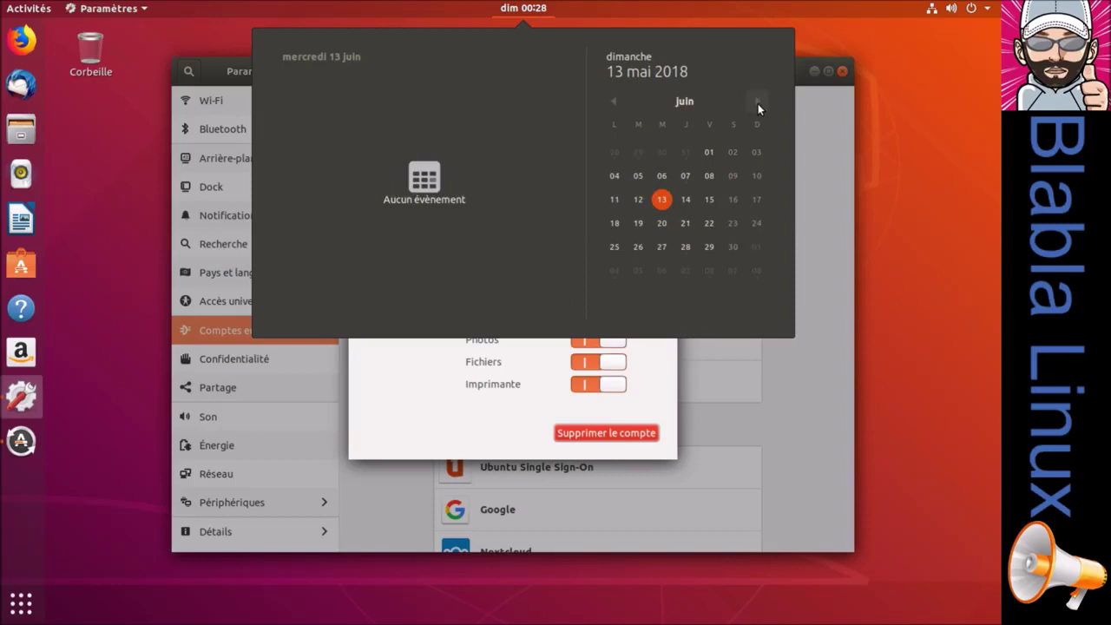
left_click(758, 103)
left_click(758, 102)
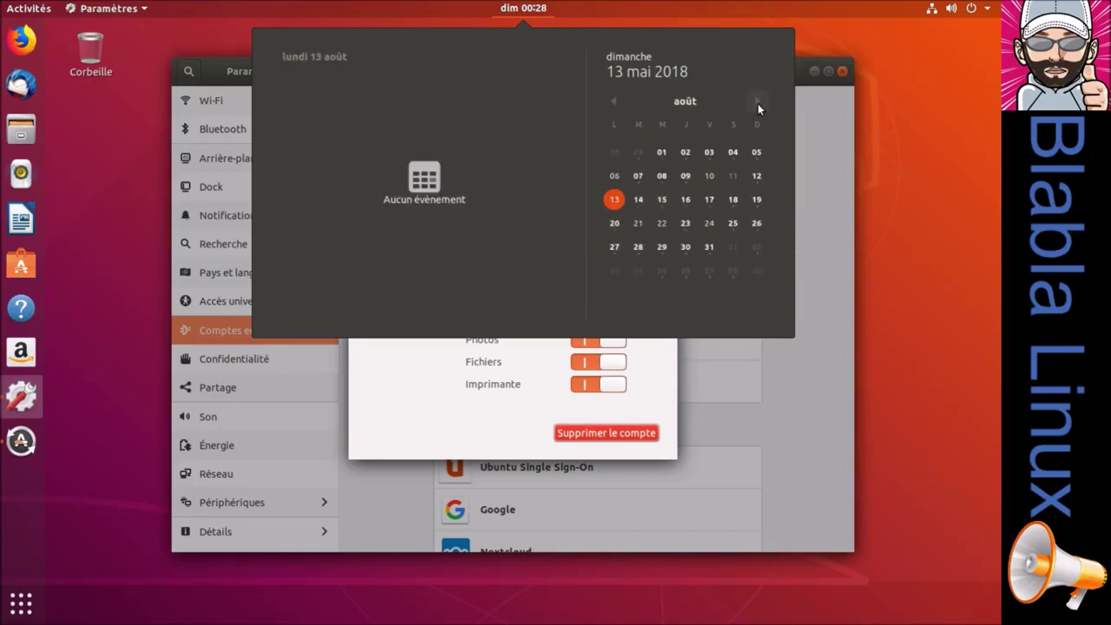
left_click(614, 101)
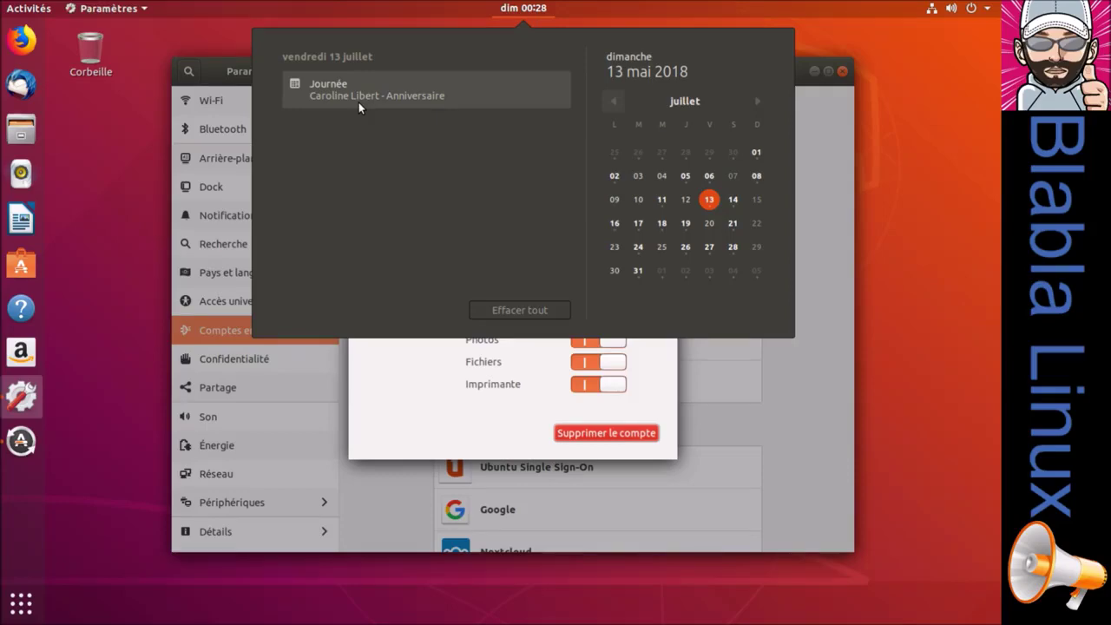
left_click(149, 230)
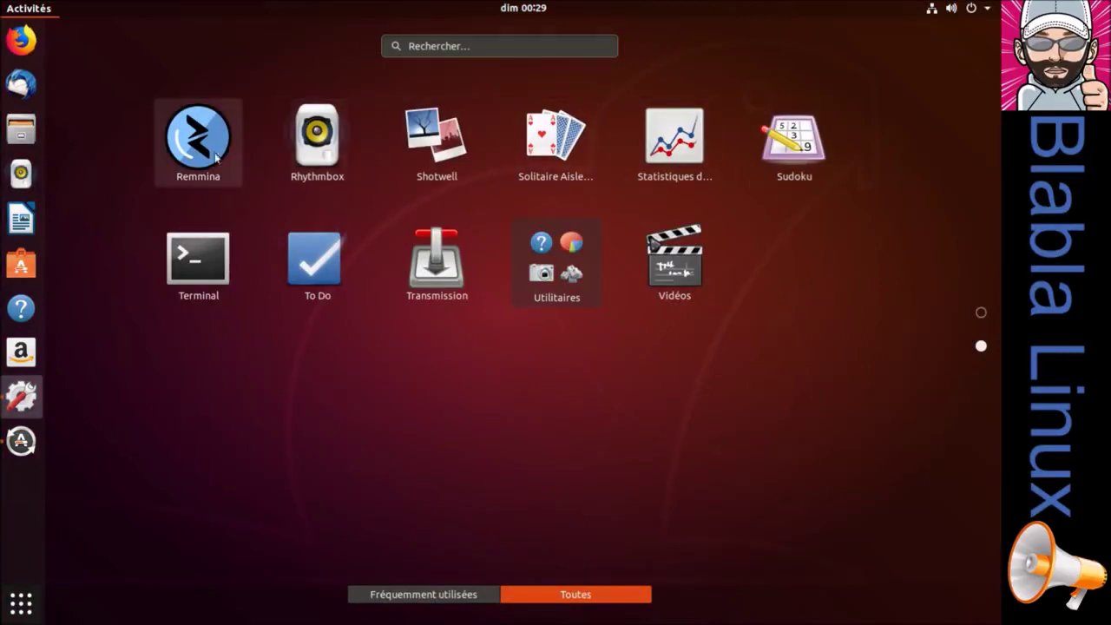
Launch To Do, view blabla WINDOWS's list, return to all lists, and close To Do.
left_click(308, 265)
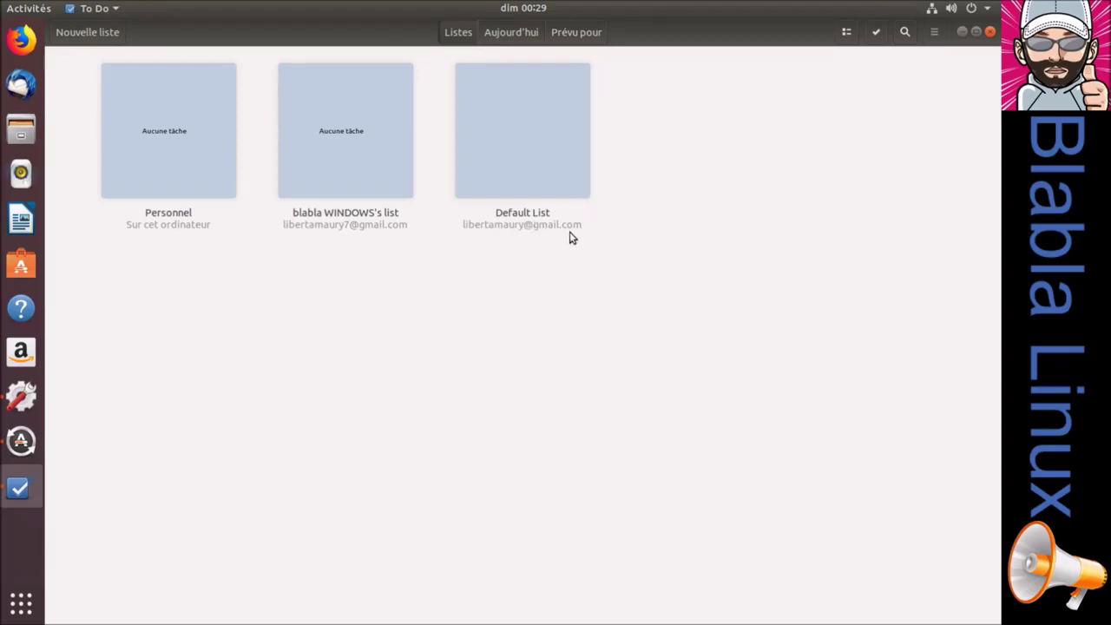
left_click(390, 156)
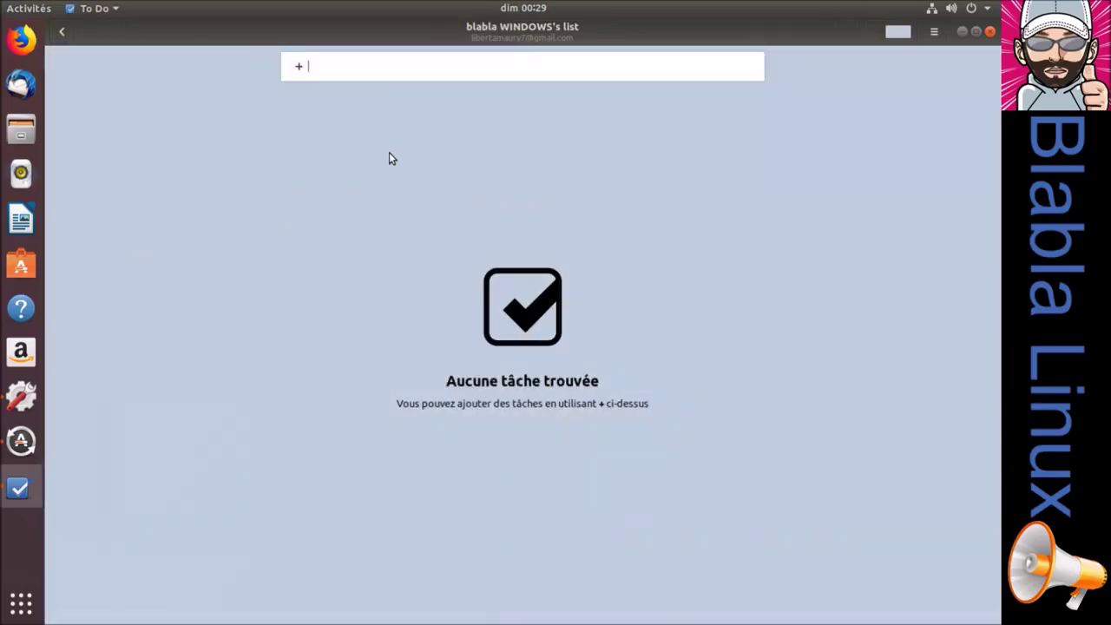
left_click(68, 32)
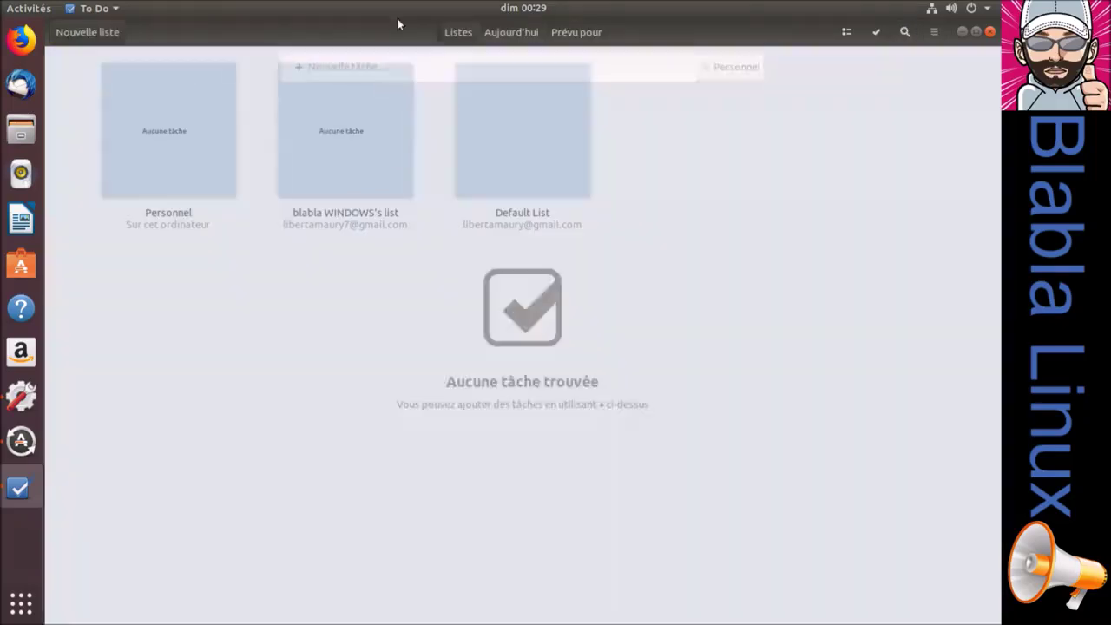
left_click(991, 33)
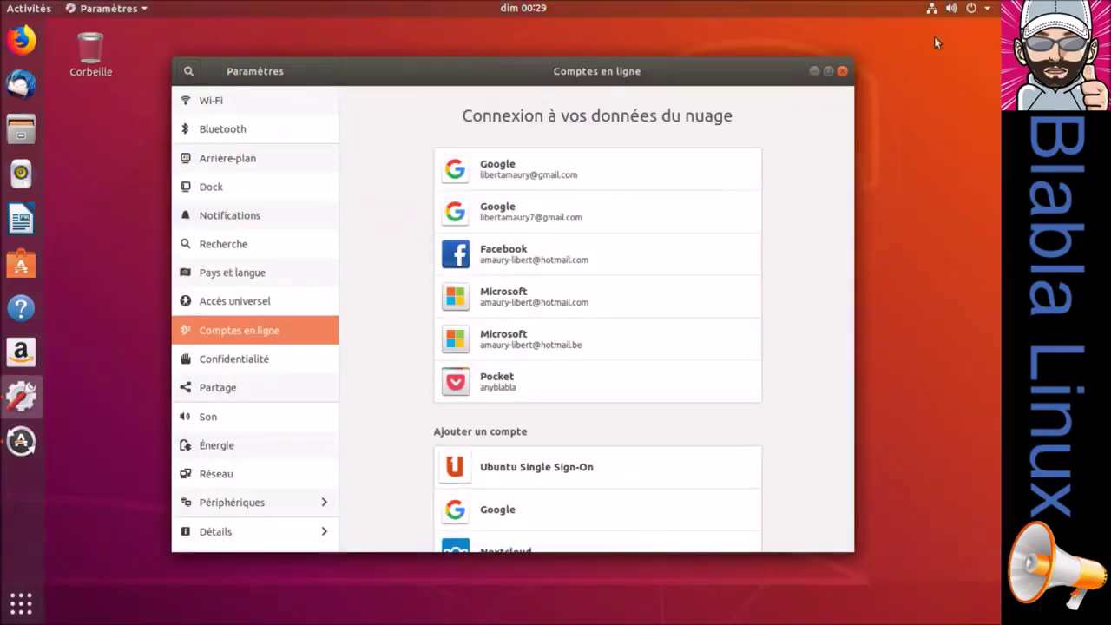
left_click(514, 340)
left_click(665, 220)
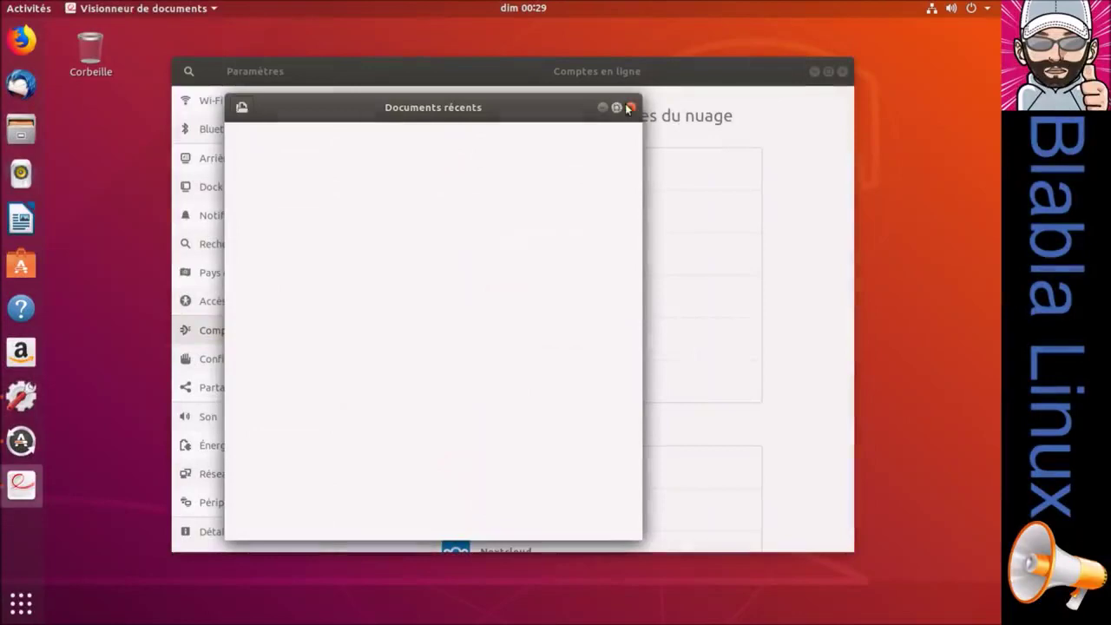
left_click(632, 108)
mouse_move(673, 71)
left_mouse_down()
mouse_move(668, 45)
mouse_move(673, 68)
left_mouse_up()
scroll(710, 335, "down", 3)
scroll(711, 334, "down", 9)
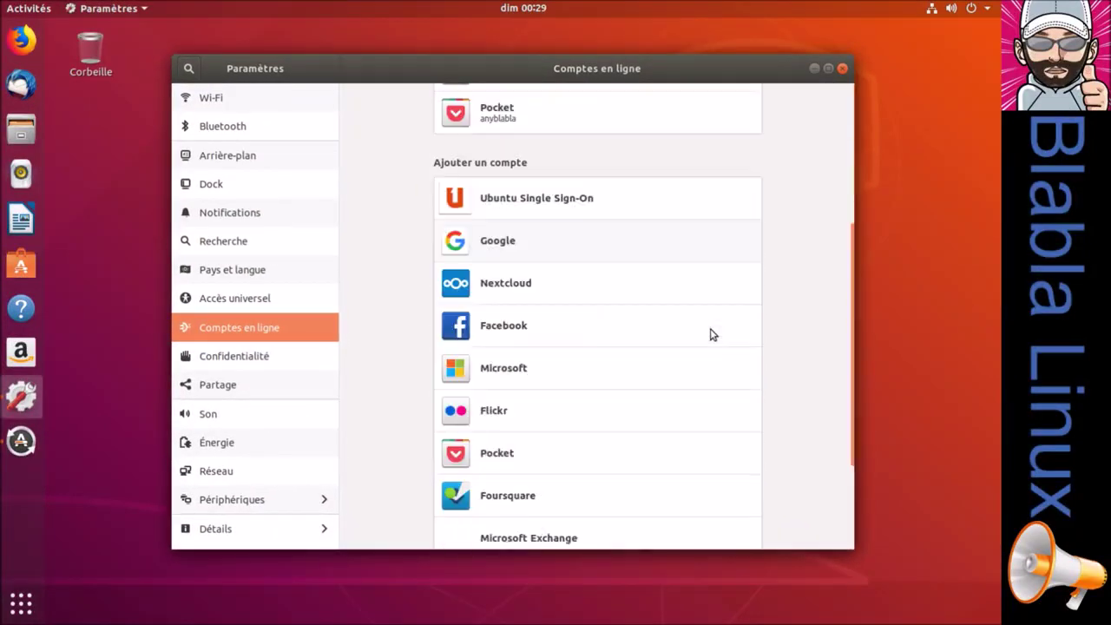
scroll(710, 335, "up", 6)
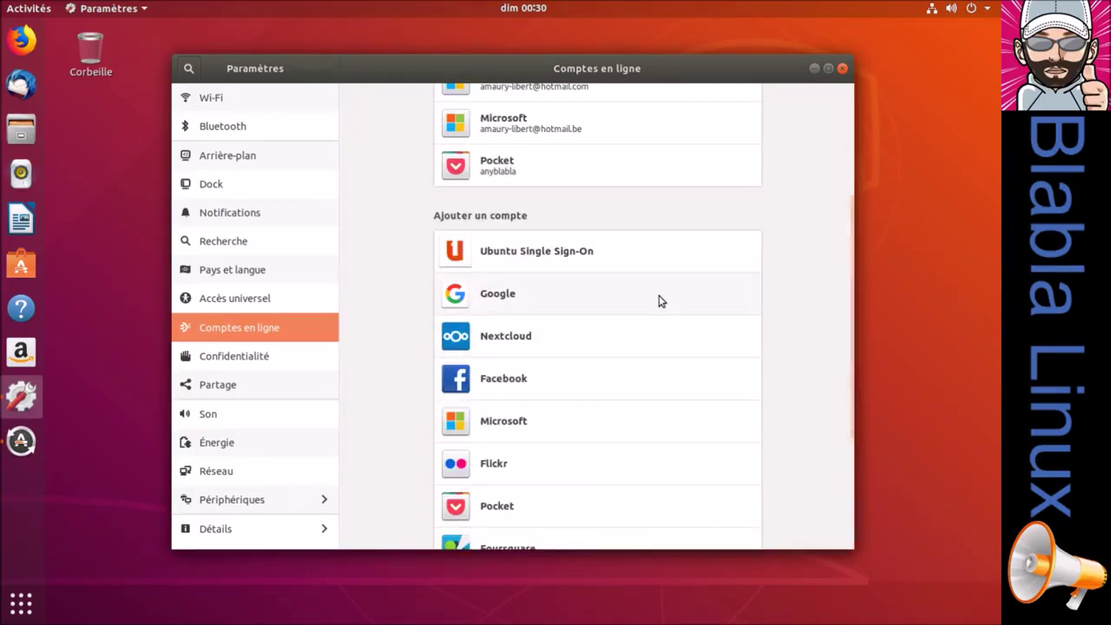
scroll(655, 319, "up", 4)
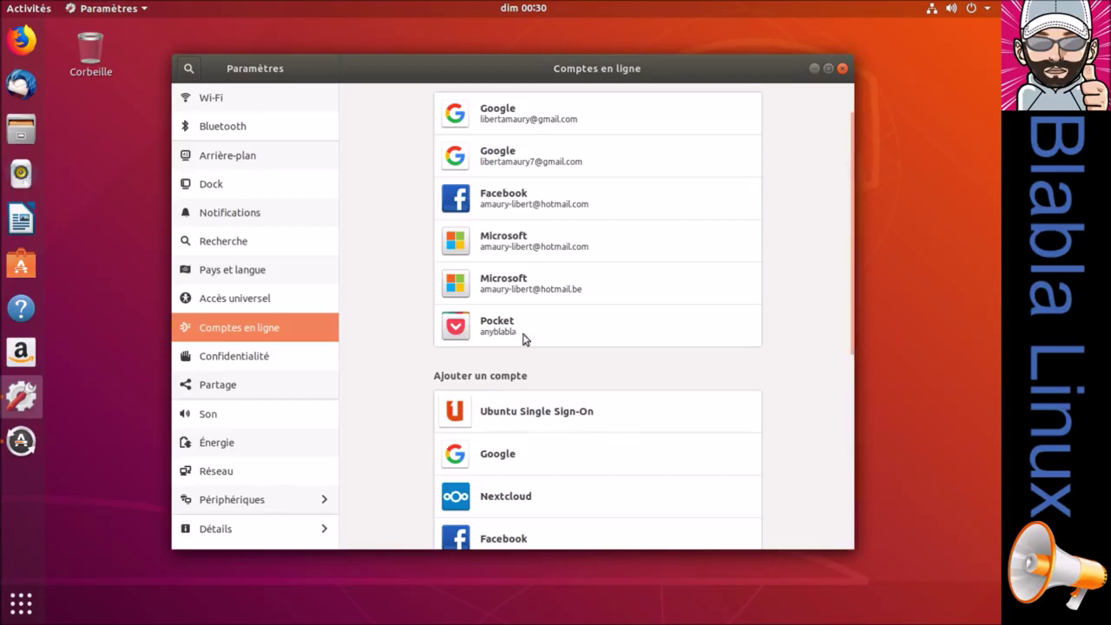
Maximize Settings, then open and cancel the Microsoft Exchange account form.
left_click(829, 69)
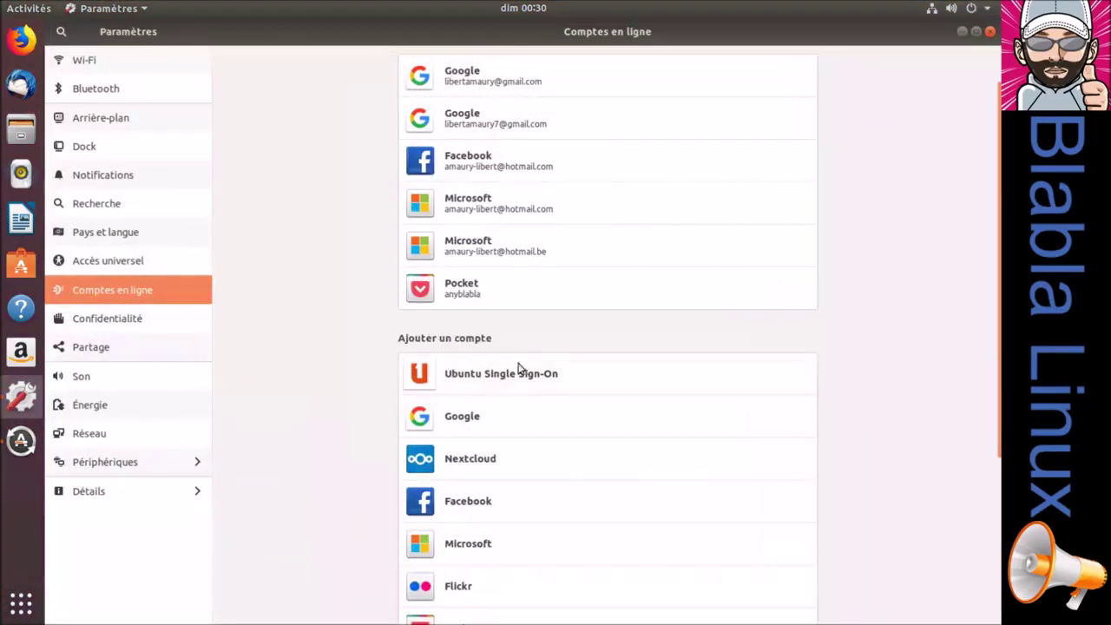
scroll(527, 377, "down", 4)
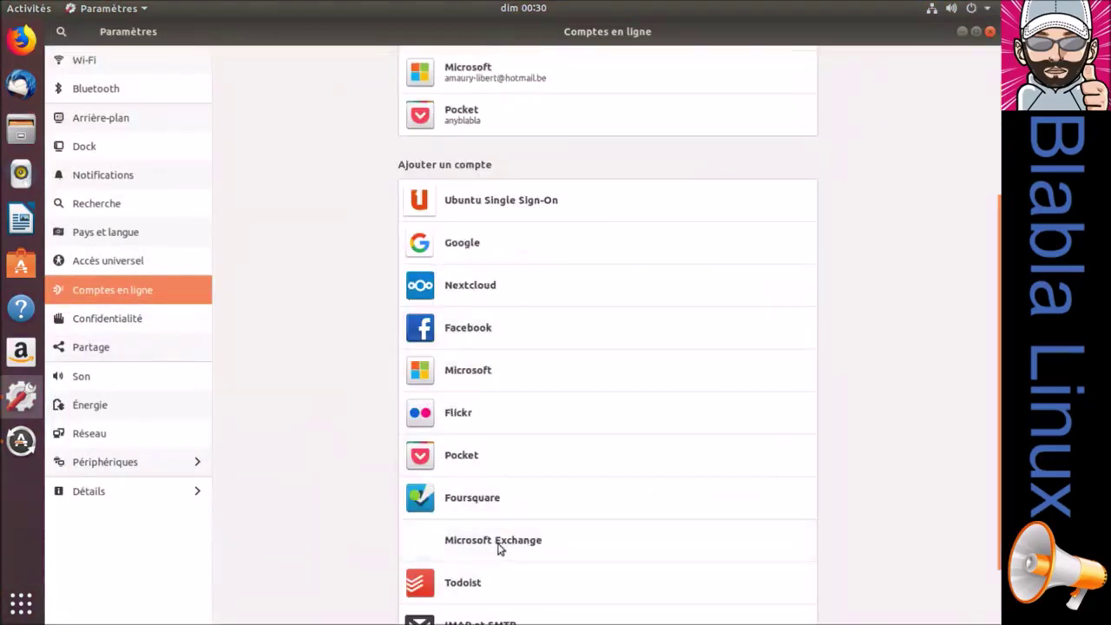
left_click(499, 546)
left_click(415, 280)
Preview and cancel the IMAP et SMTP and Kerberos enterprise login forms.
scroll(526, 419, "down", 2)
left_click(544, 542)
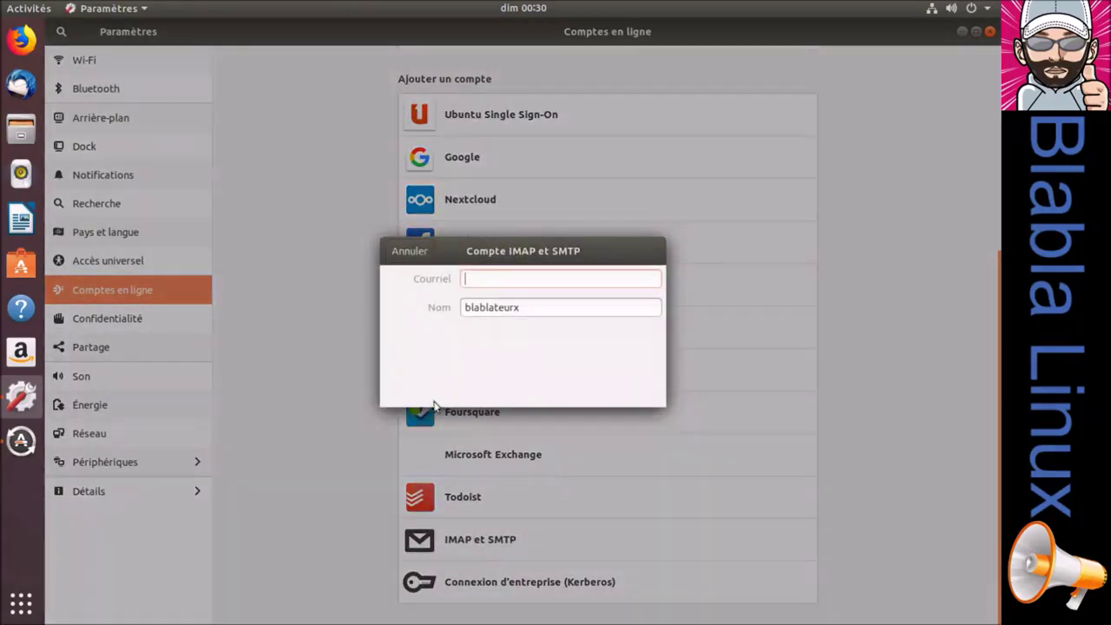
left_click(406, 254)
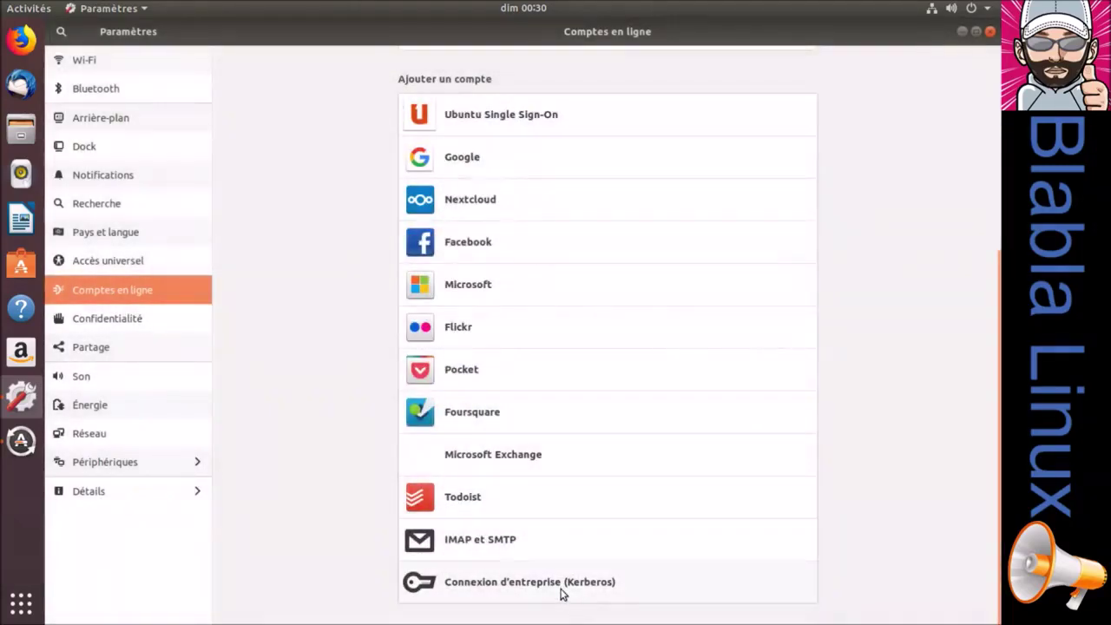
left_click(561, 594)
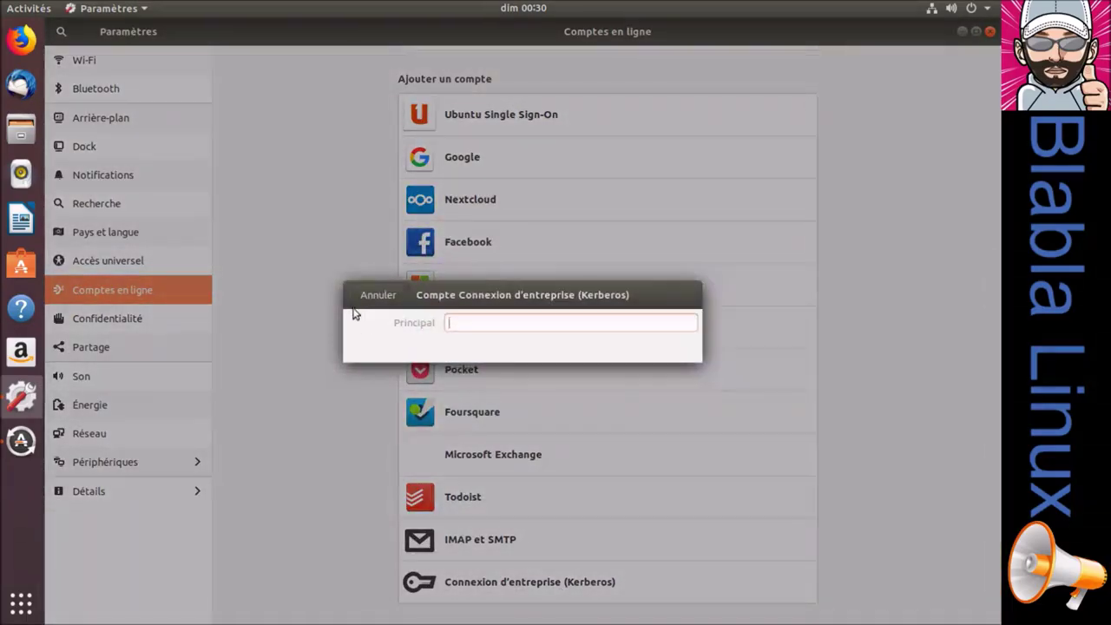
left_click(376, 295)
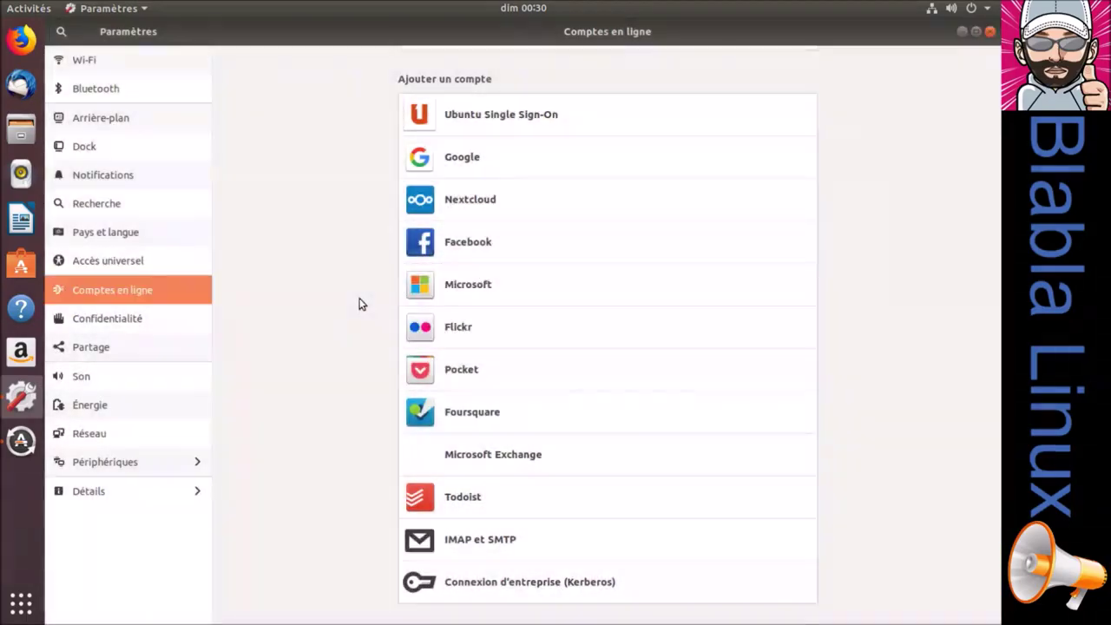
Close GNOME Settings and dismiss the update manager's install-updates prompt.
left_click(991, 31)
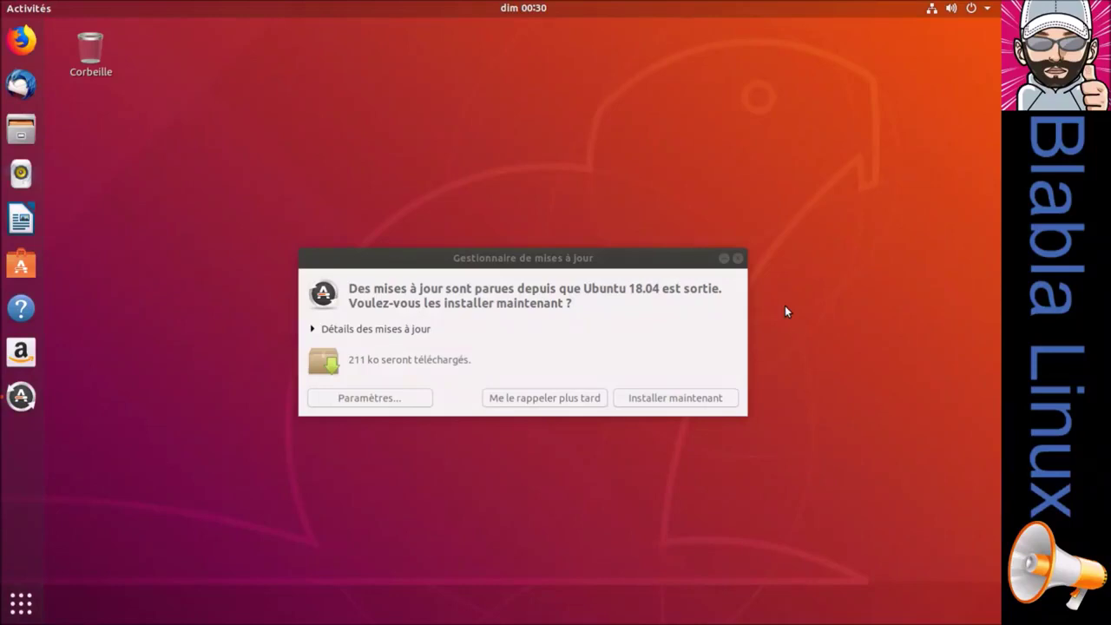
left_click(739, 259)
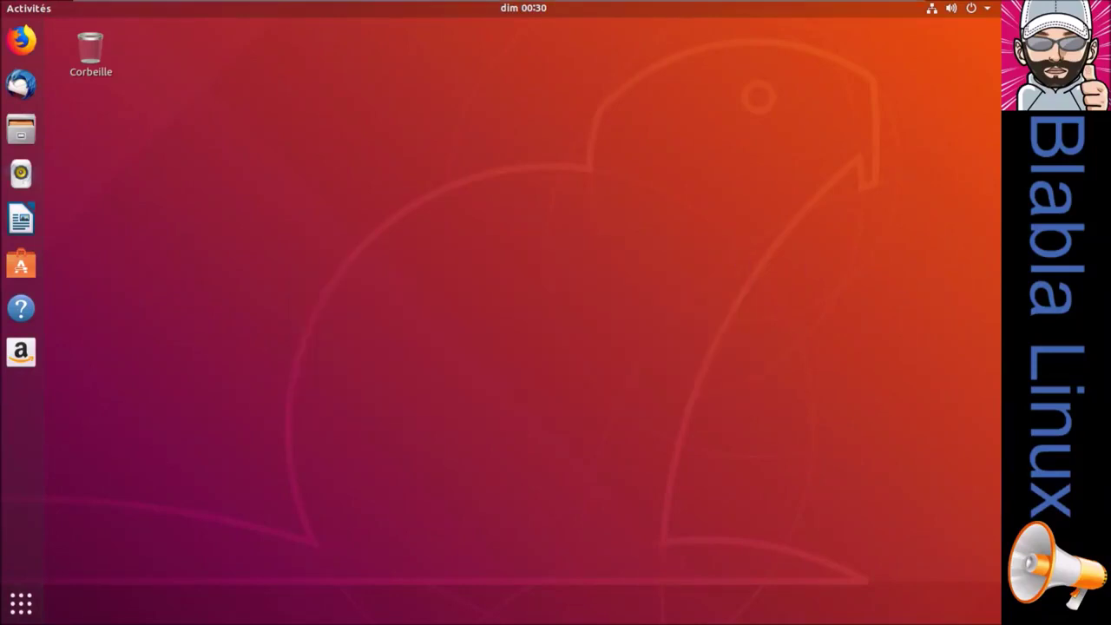